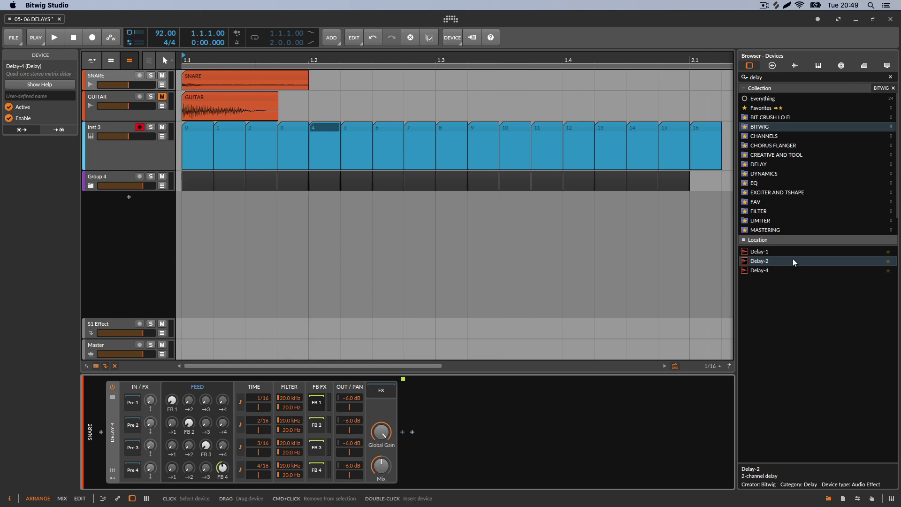
- Add a Delay-1 after Delay-4 on the snare chain, collapse its remote page, and switch it off
click(762, 260)
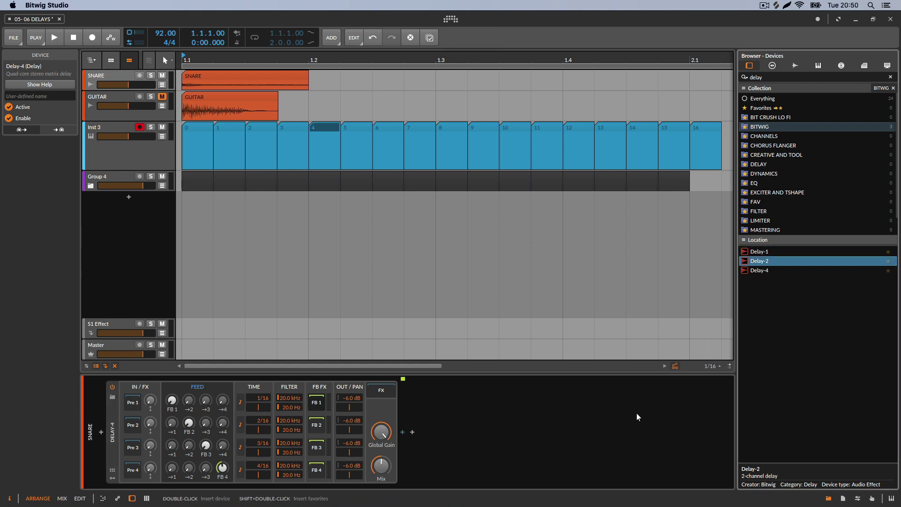
click(123, 430)
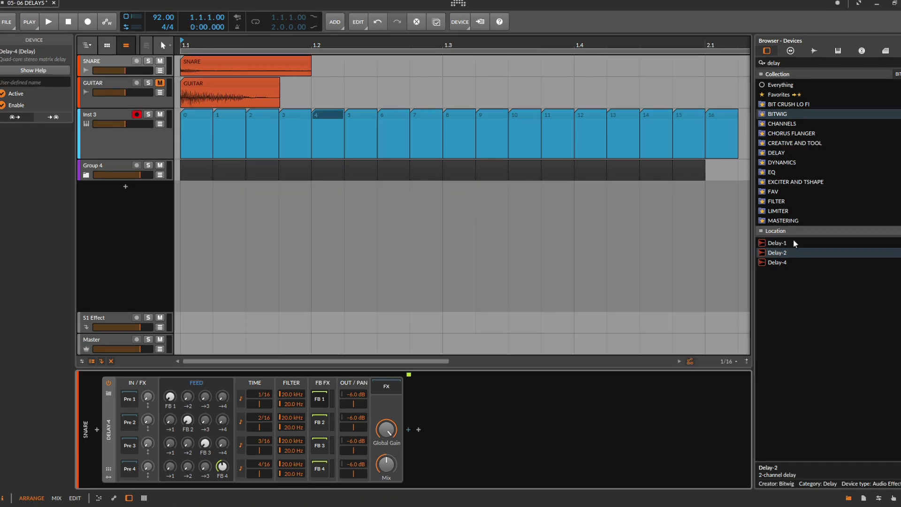
drag(794, 244, 580, 434)
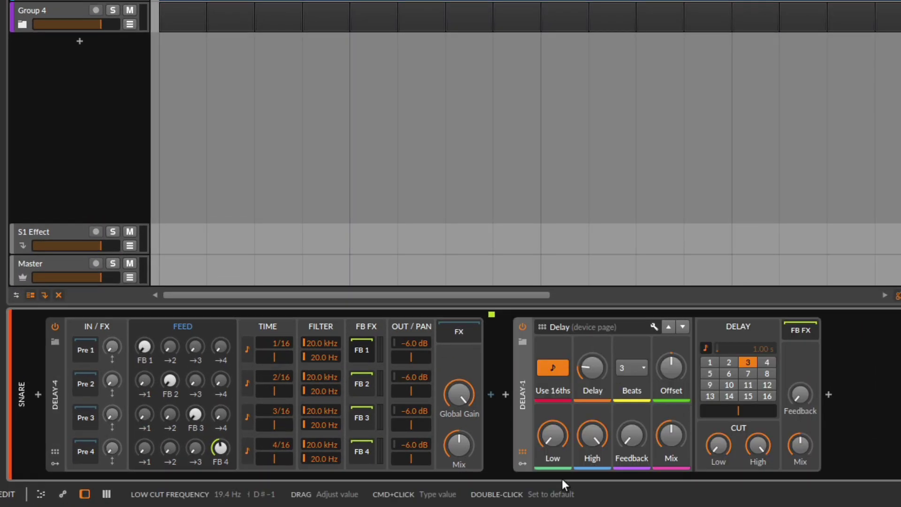
click(523, 452)
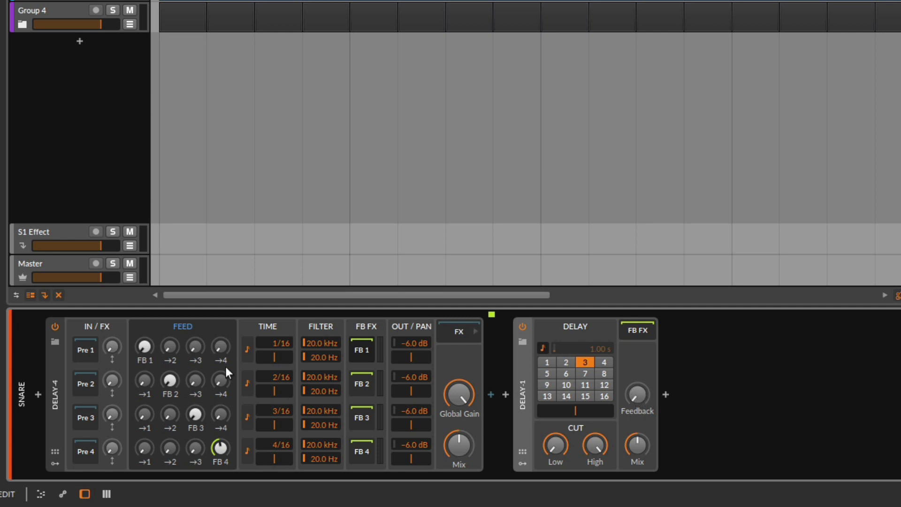
drag(207, 451, 232, 452)
click(522, 326)
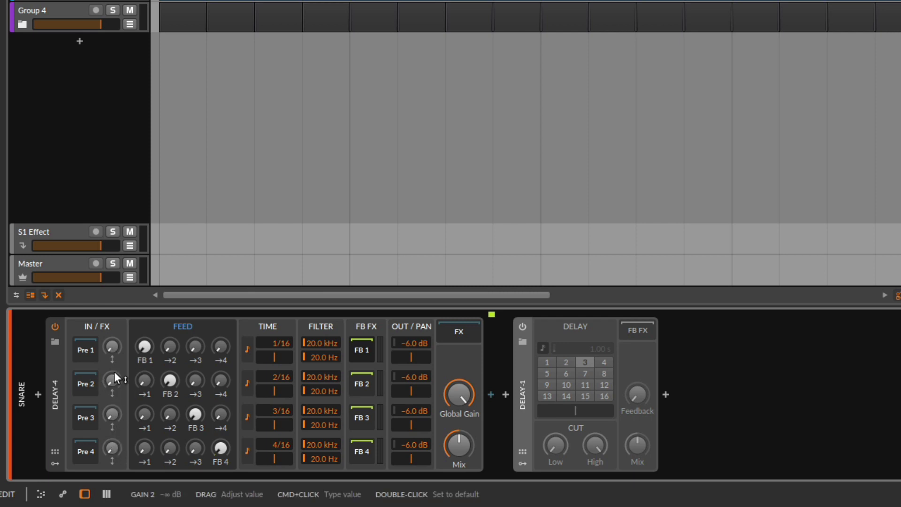
- Lower Delay-4's Pre 1 input gain to about -18.9 dB and audition the delays
mouse_move(114, 350)
mouse_down()
mouse_move(113, 329)
mouse_move(113, 347)
mouse_up()
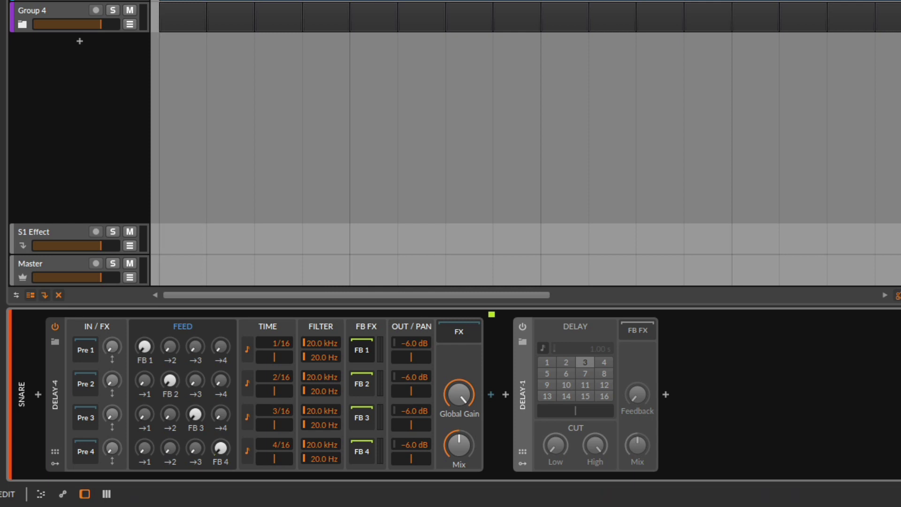
key(space)
mouse_move(104, 345)
- Return Delay-4's Pre 1 input gain to 0.0 dB, auditioning the snare echoes before and after
key(space)
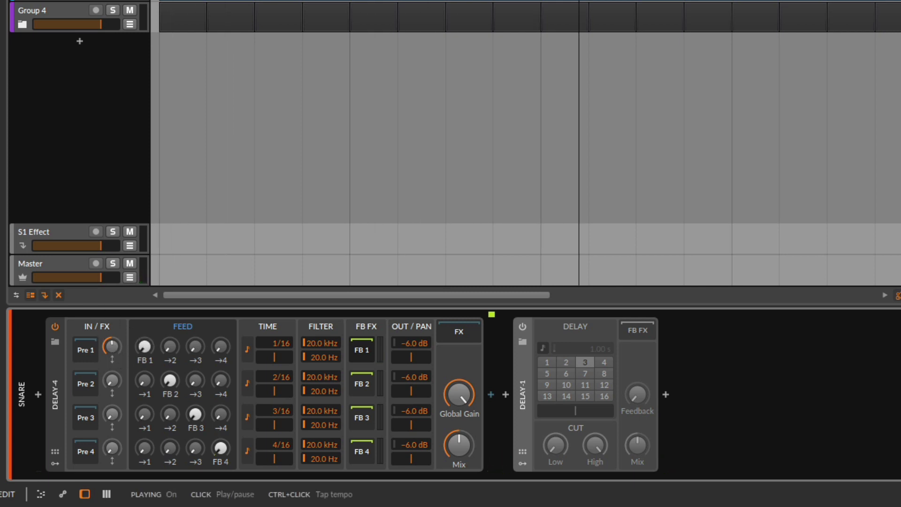
key(space)
key(space)
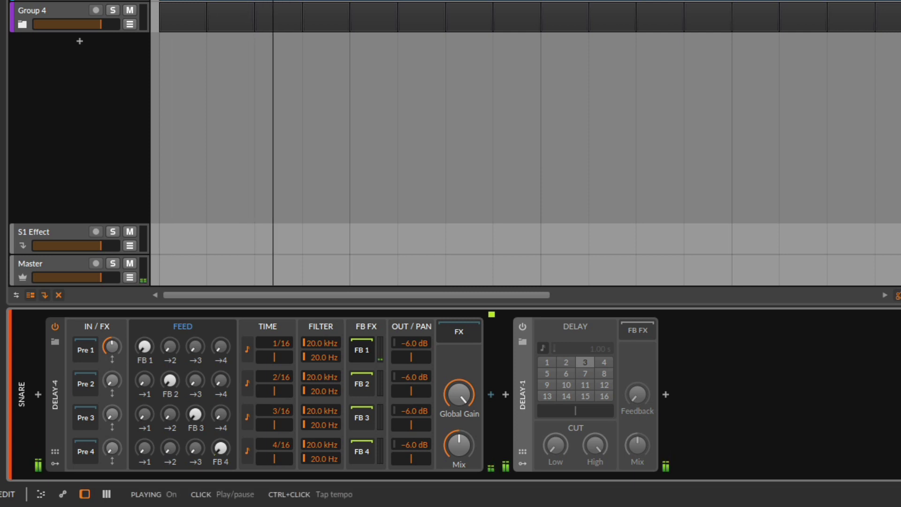
key(space)
drag(111, 346, 112, 341)
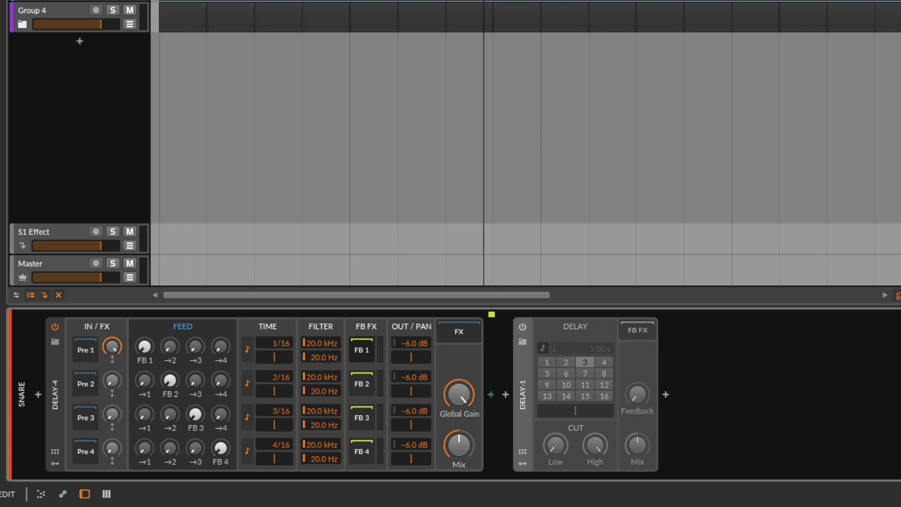
key(space)
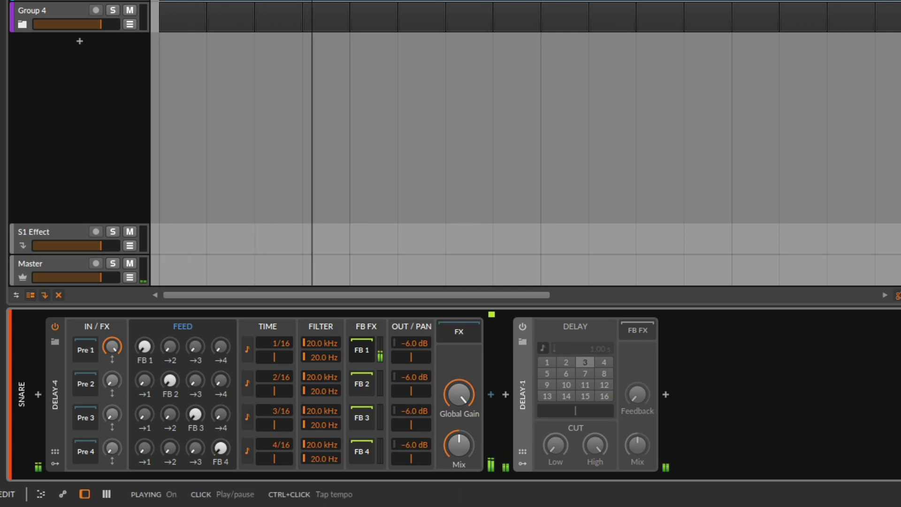
key(space)
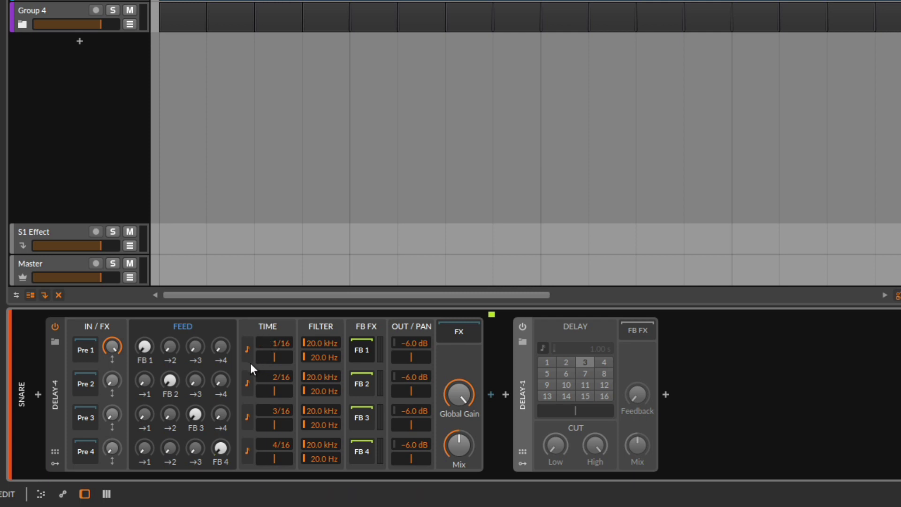
- Change Delay-4's first tap from 1/16 to 4/16, keeping it note-synced
click(247, 349)
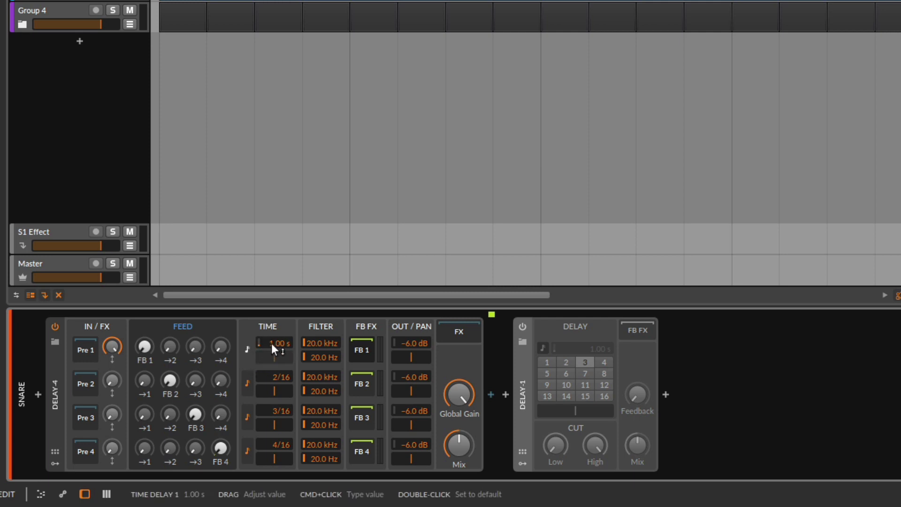
click(247, 348)
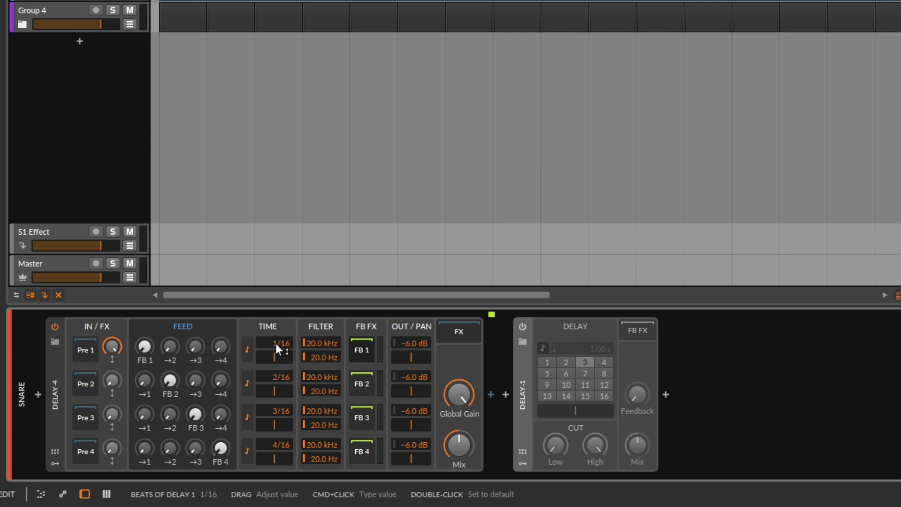
drag(276, 348, 276, 348)
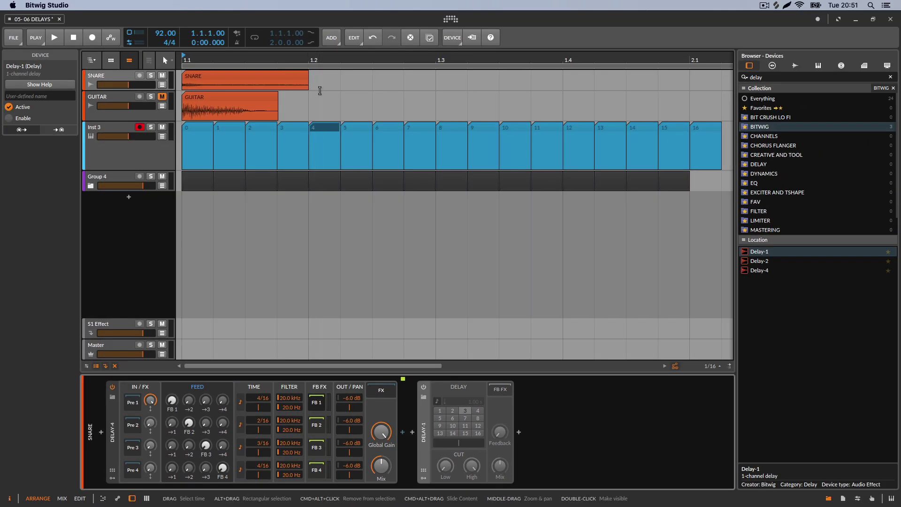
- Adjust the first delay line's time while auditioning the loop
click(55, 38)
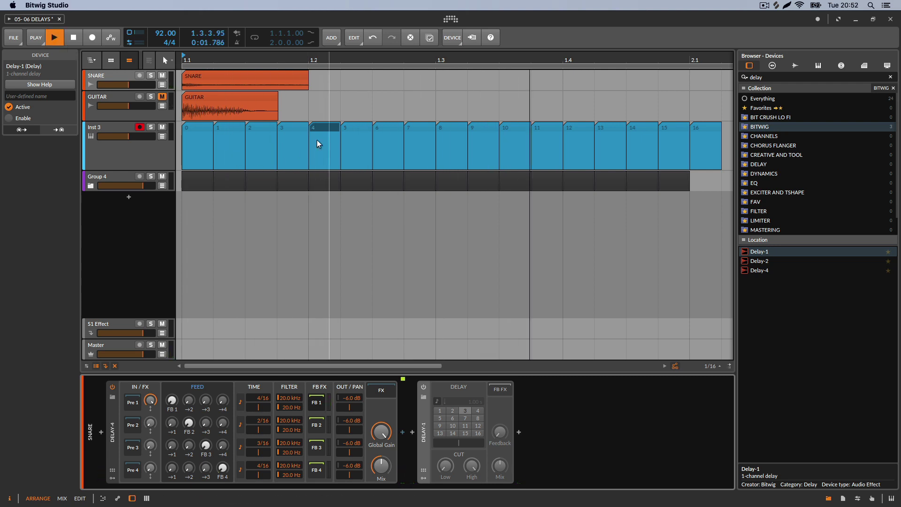
key(space)
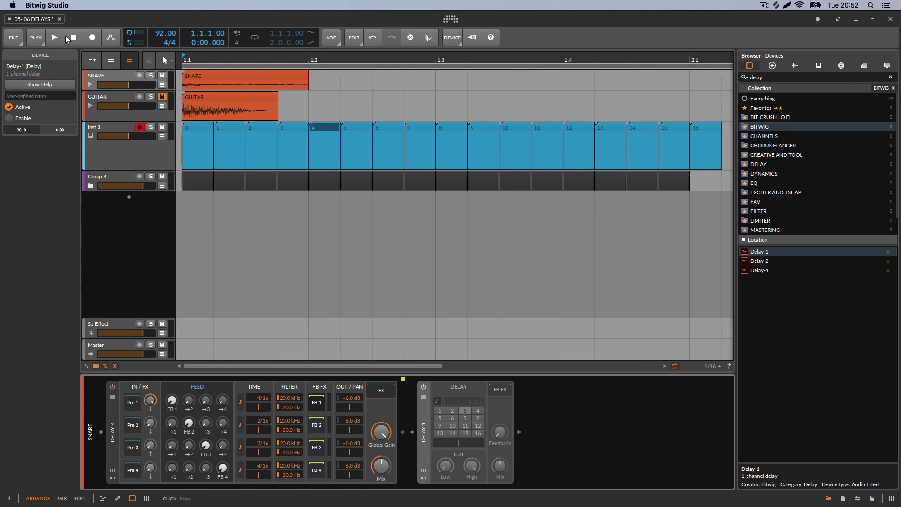
drag(263, 398, 263, 382)
key(space)
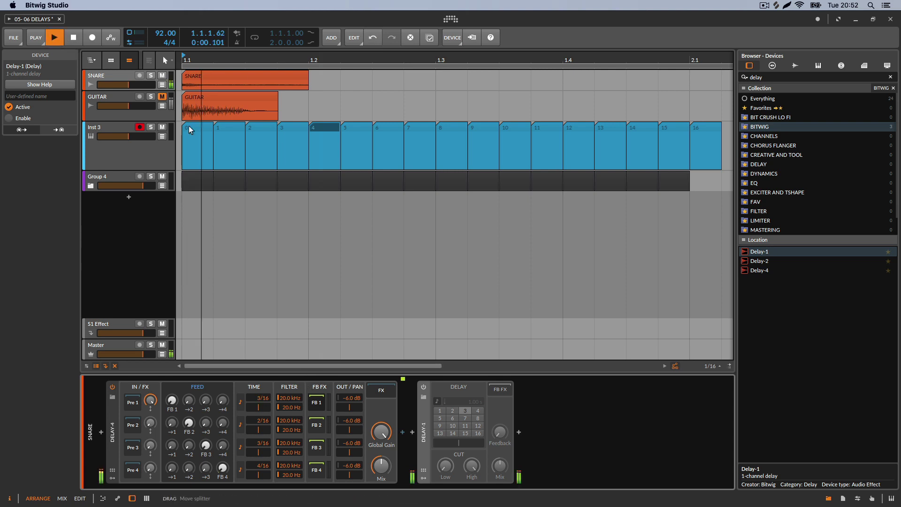
click(73, 38)
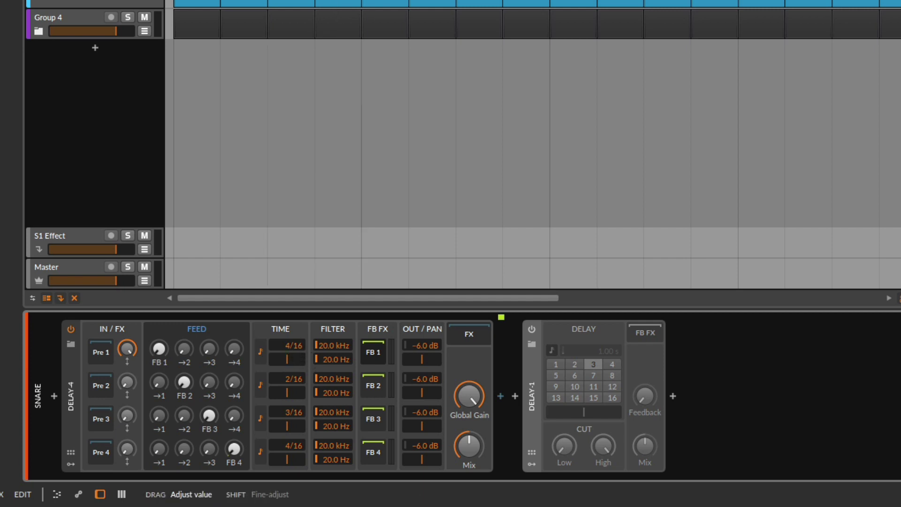
drag(286, 359, 287, 363)
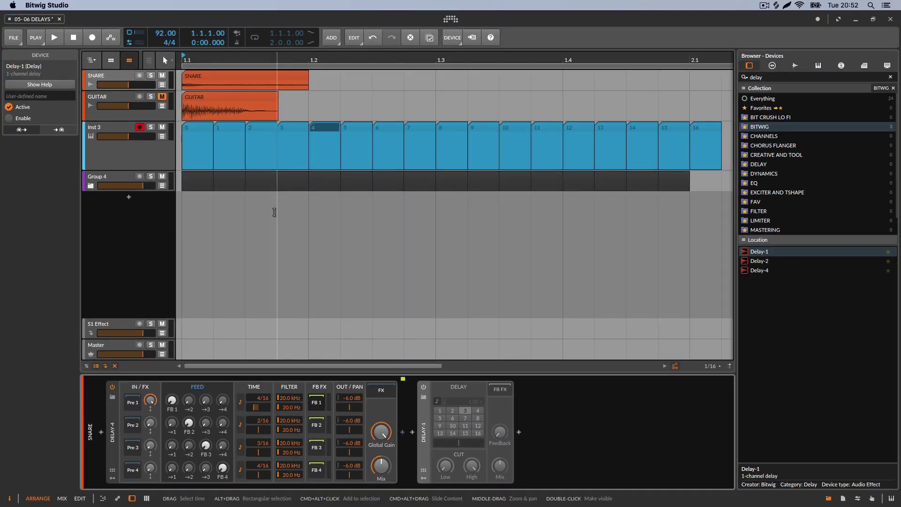
- Bring the project tempo down from 92 to 85 BPM, listening at each setting
click(59, 40)
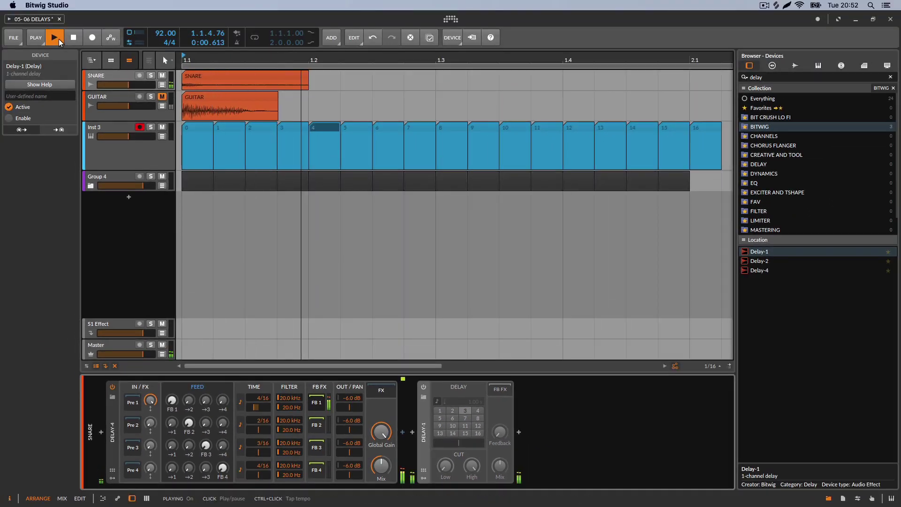
drag(165, 33, 165, 70)
click(58, 41)
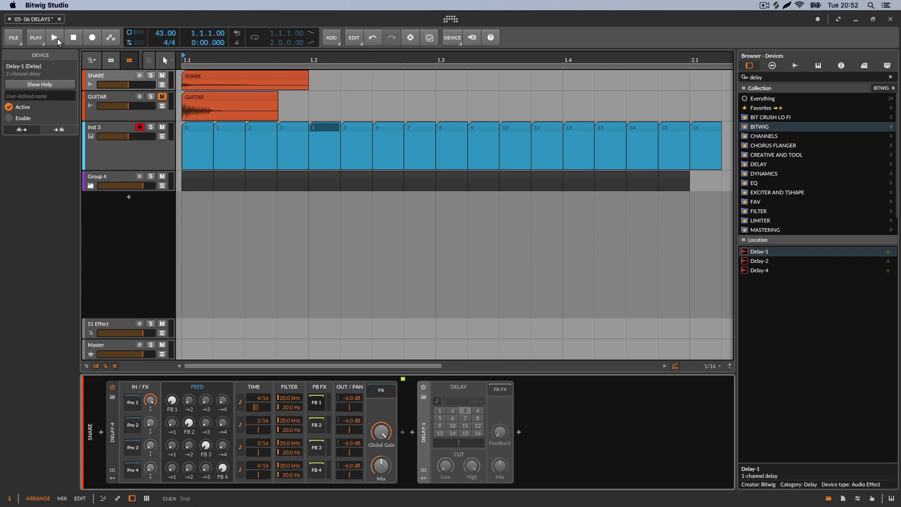
click(58, 41)
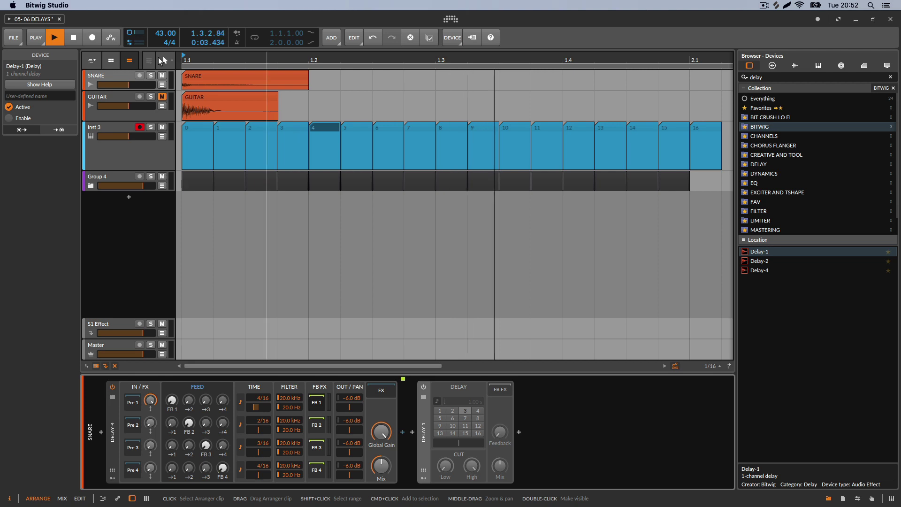
drag(165, 33, 165, 14)
drag(257, 406, 256, 403)
click(78, 42)
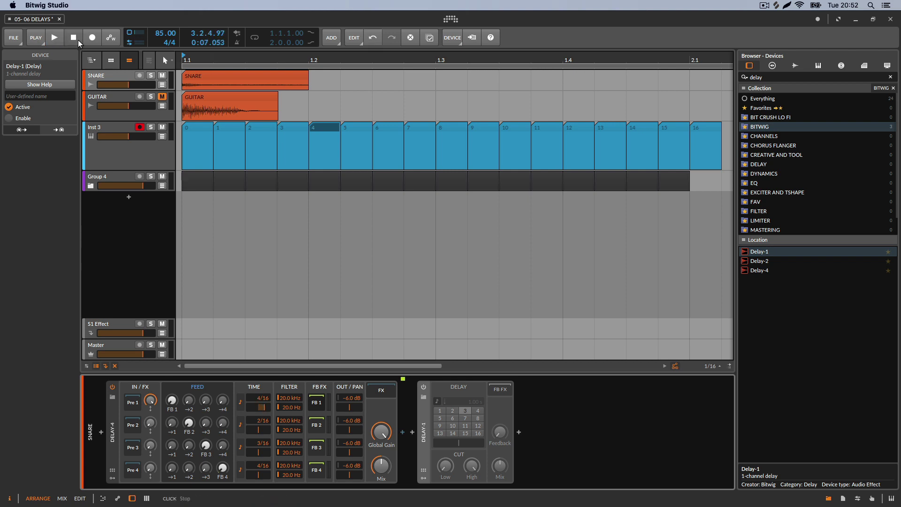
click(55, 37)
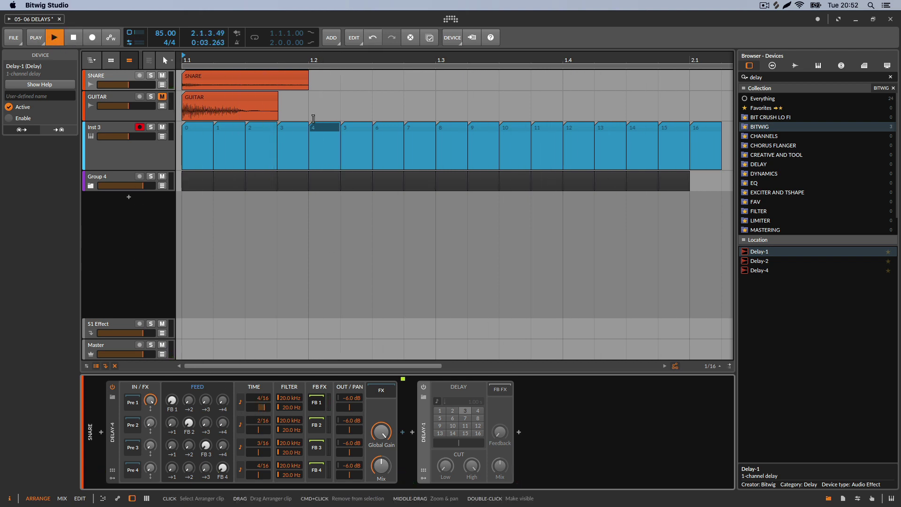
- Reset the first tap's time offset to 0.00%, keeping it note-synced at 4/16
double_click(260, 408)
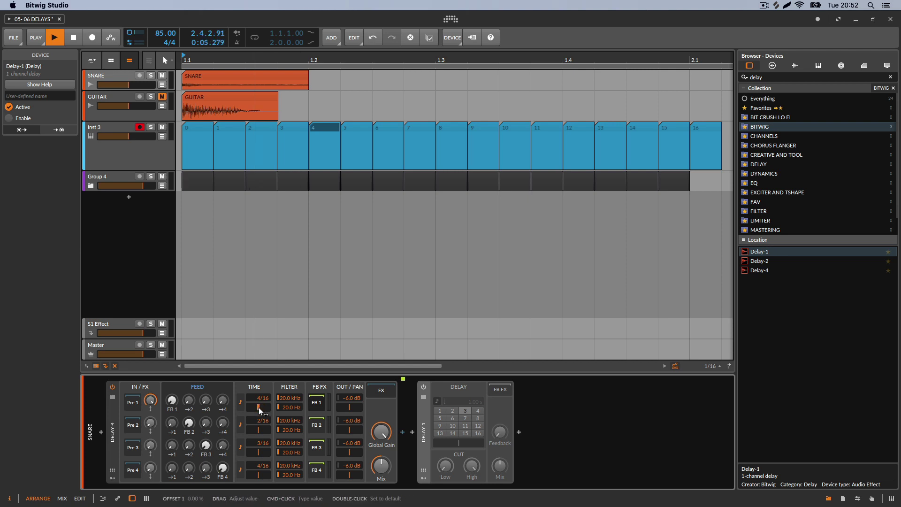
click(241, 408)
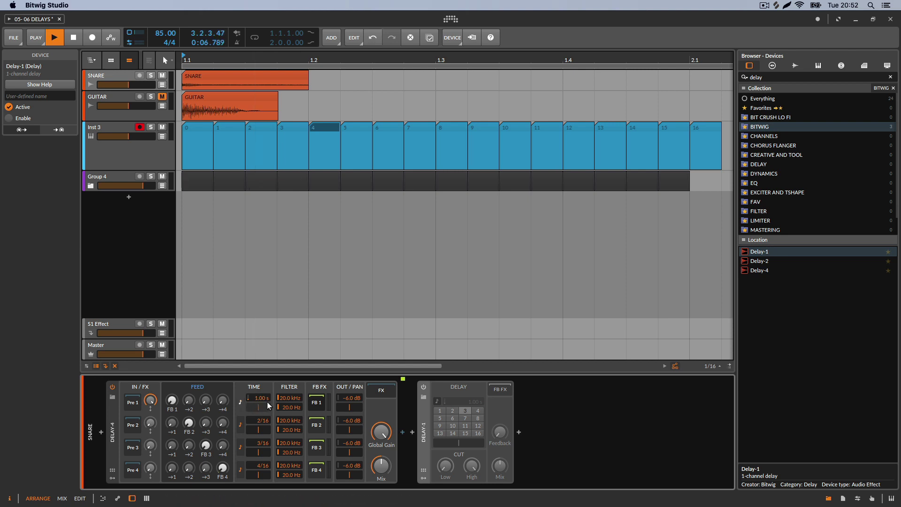
click(240, 403)
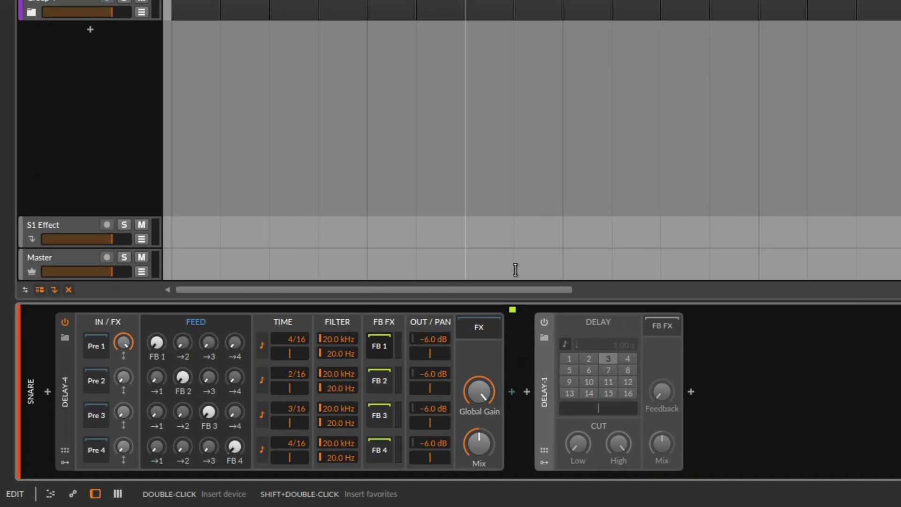
- Try lower high cuts on Delay-1 and line 1, then reset line 1's low cut to 20.0 Hz
drag(619, 444, 622, 420)
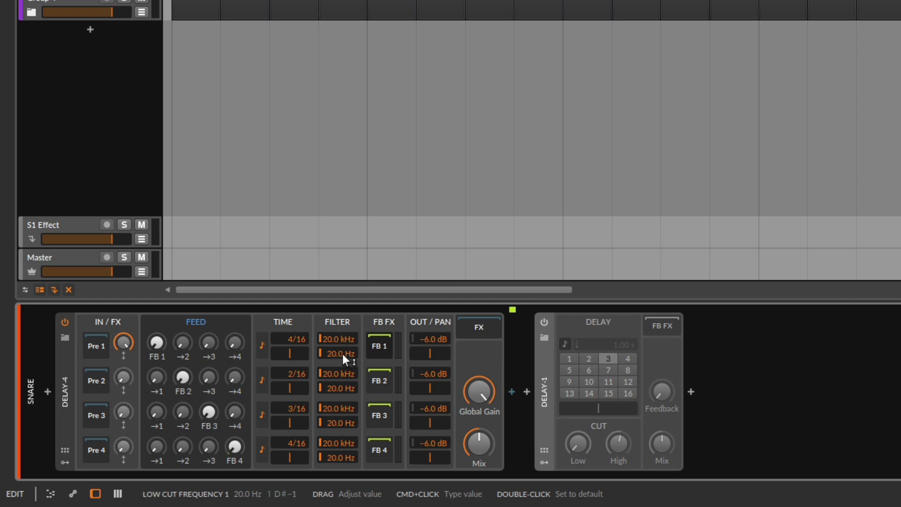
mouse_move(336, 339)
mouse_down()
mouse_move(336, 370)
mouse_move(336, 331)
mouse_move(337, 355)
mouse_move(338, 339)
mouse_up()
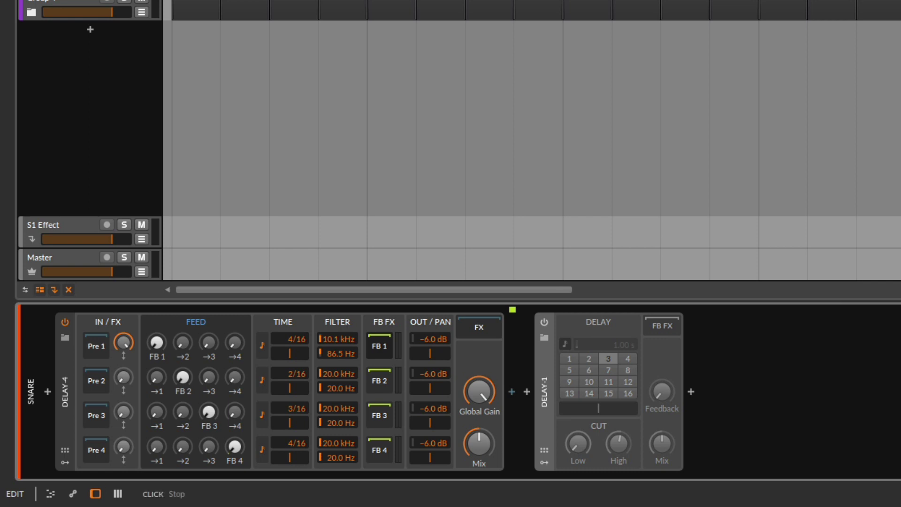
key(space)
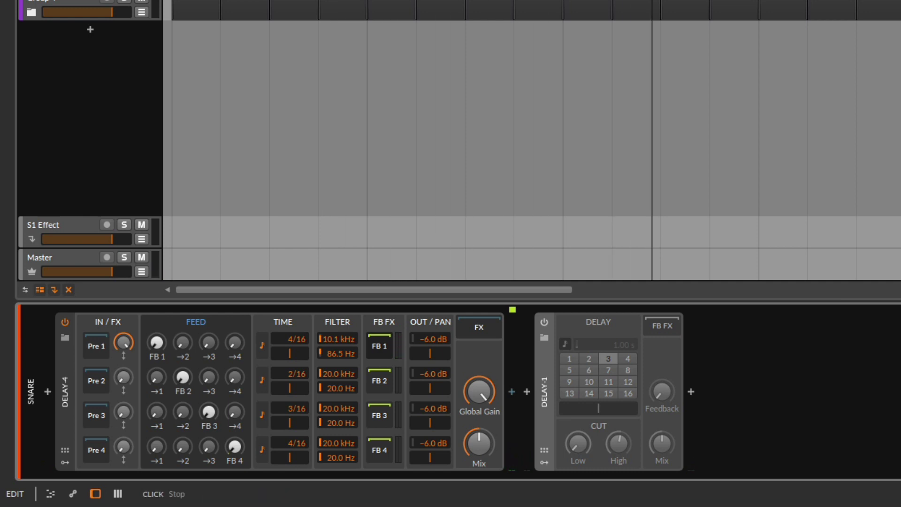
key(space)
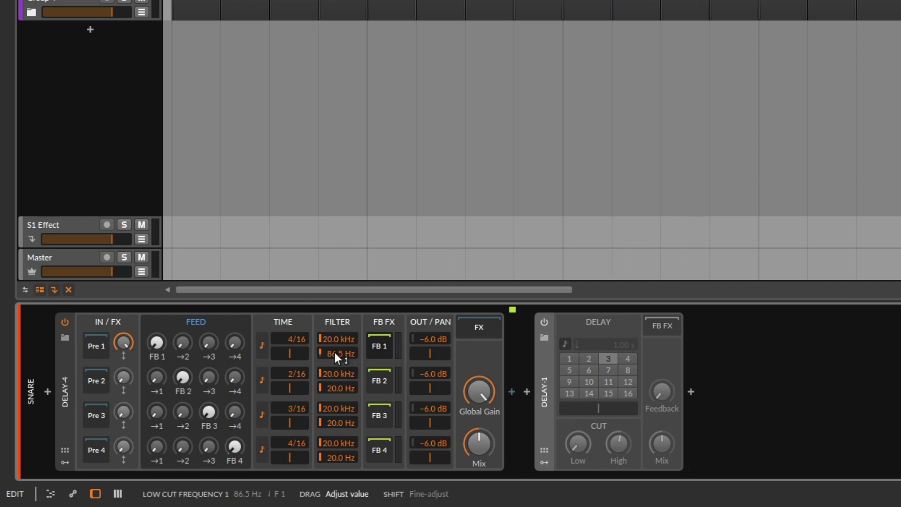
double_click(334, 353)
drag(562, 448, 562, 422)
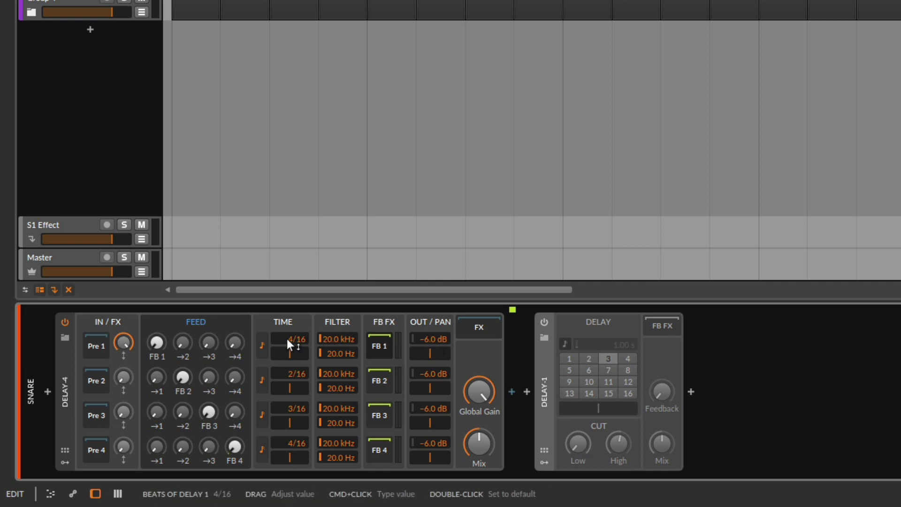
- Raise Delay-4's first output from -6.0 dB to 0.0 dB and audition it
click(122, 346)
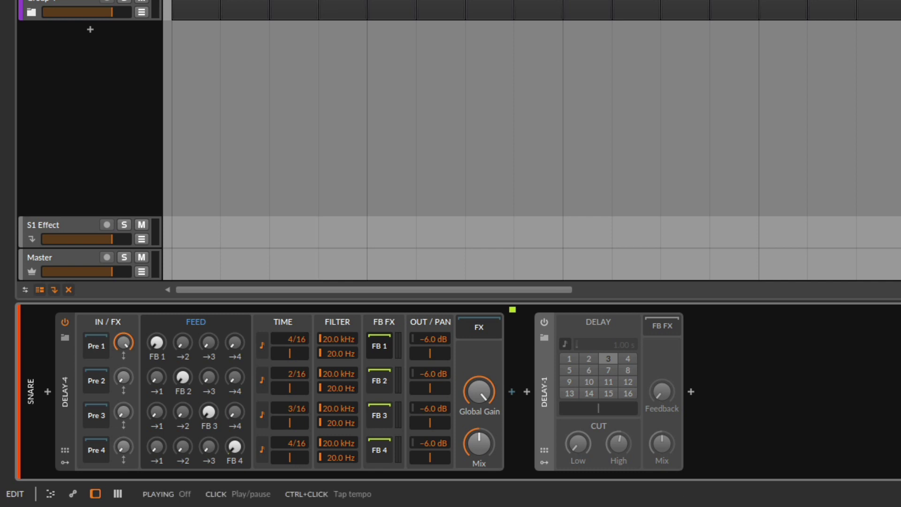
key(space)
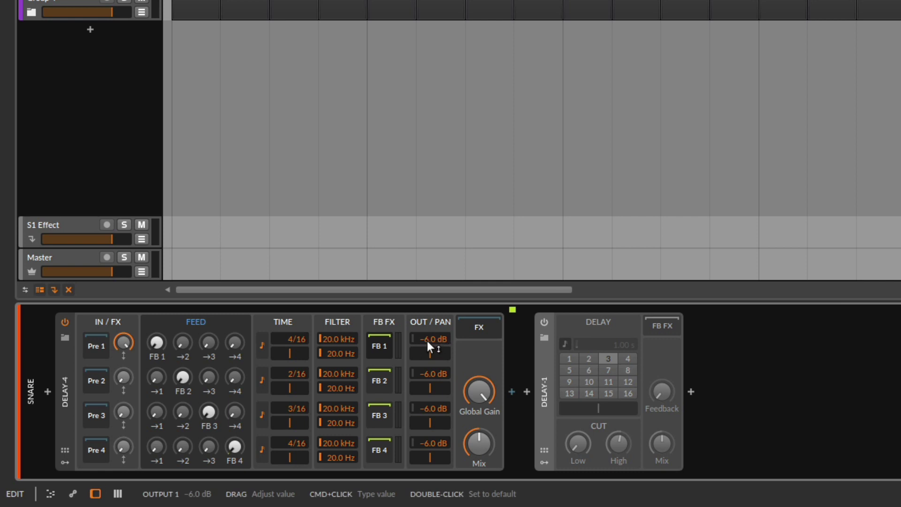
drag(427, 336, 427, 324)
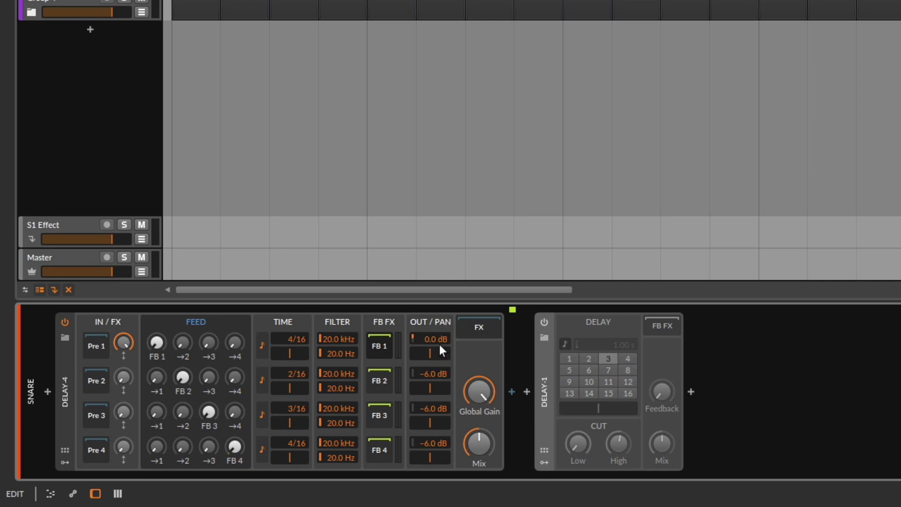
key(space)
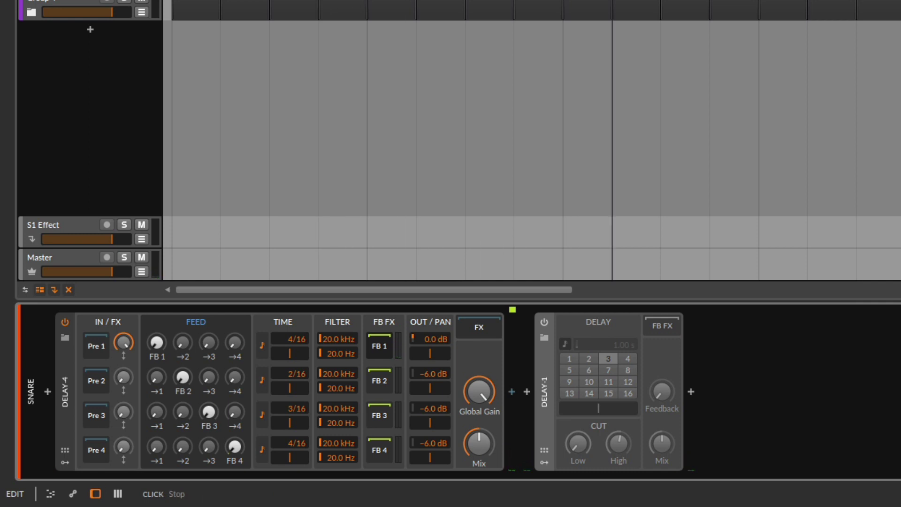
key(space)
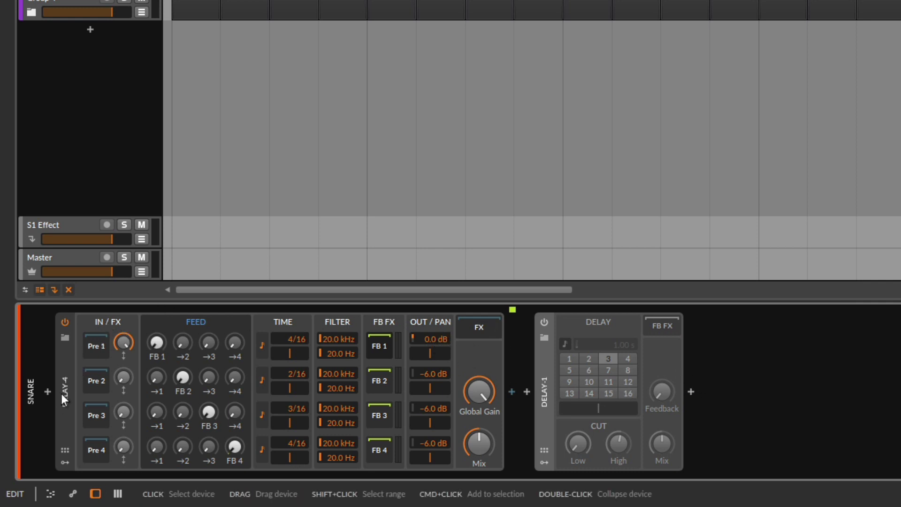
- Pan the first delay output left to hear it, then recentre the pan
drag(432, 359, 421, 360)
key(space)
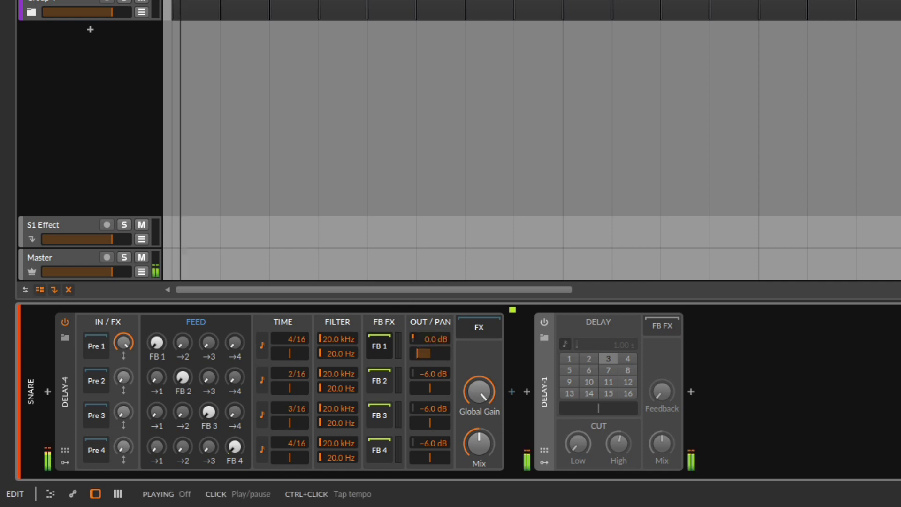
double_click(429, 351)
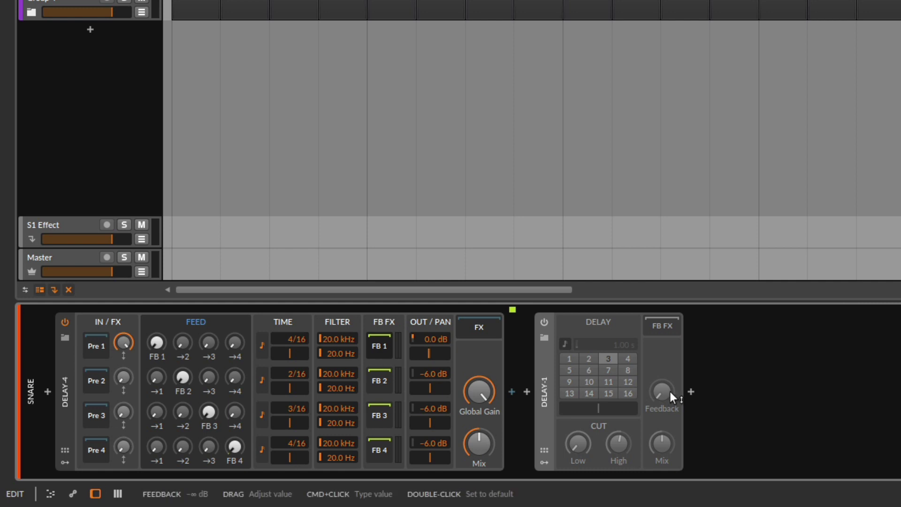
- Bypass Delay-4, switch Delay-1 on, and raise Delay-1's Feedback to -20.0 dB
drag(665, 392, 665, 392)
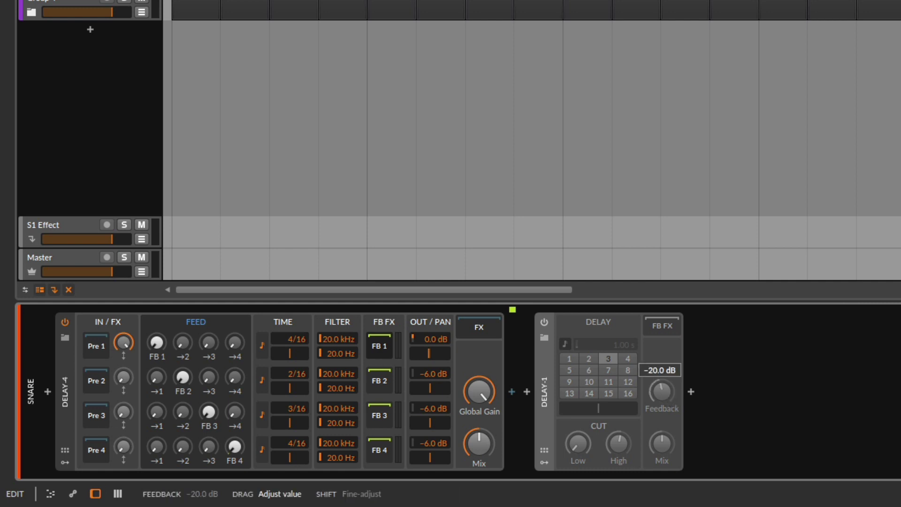
click(65, 321)
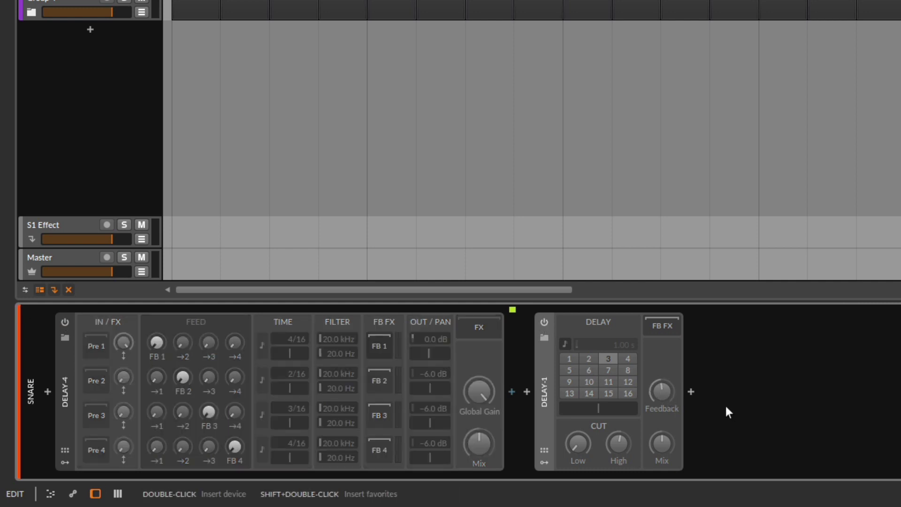
click(544, 321)
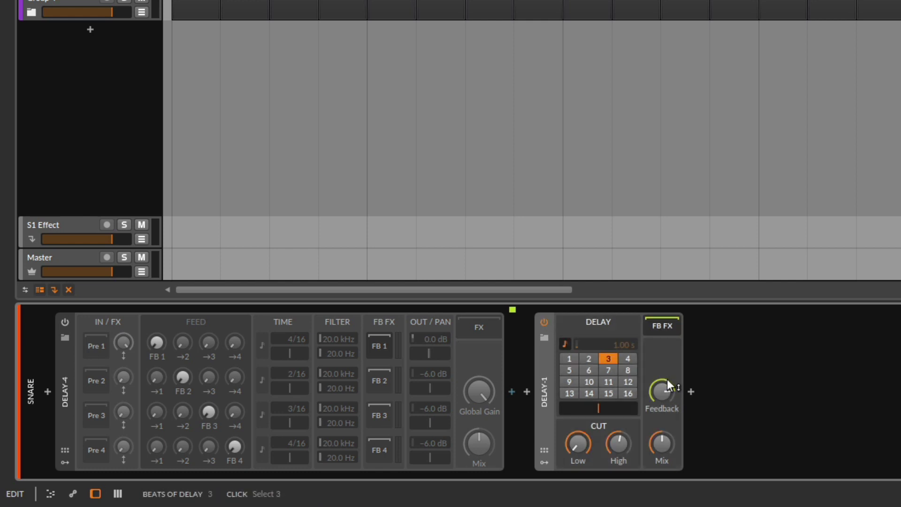
drag(669, 386, 668, 379)
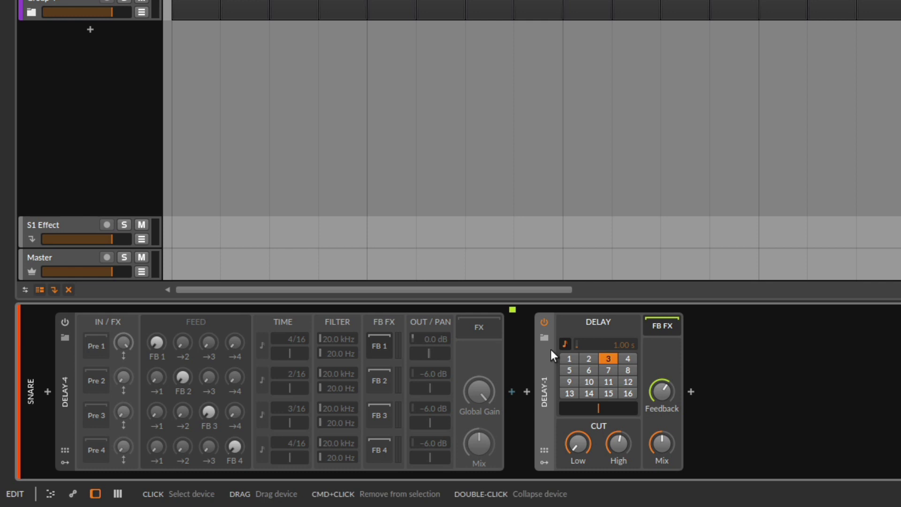
- Switch Delay-1 off and Delay-4 back on, raising FB 1 self-feedback to about -44 dB
click(543, 321)
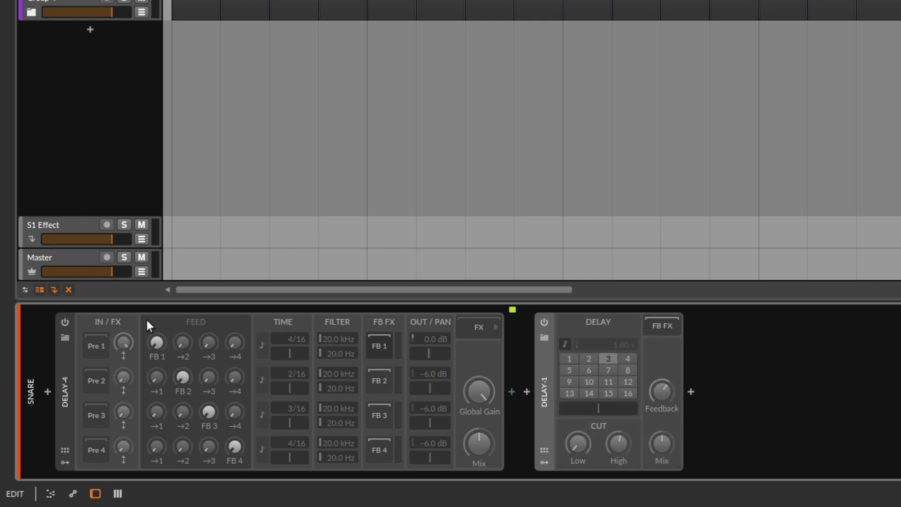
click(64, 322)
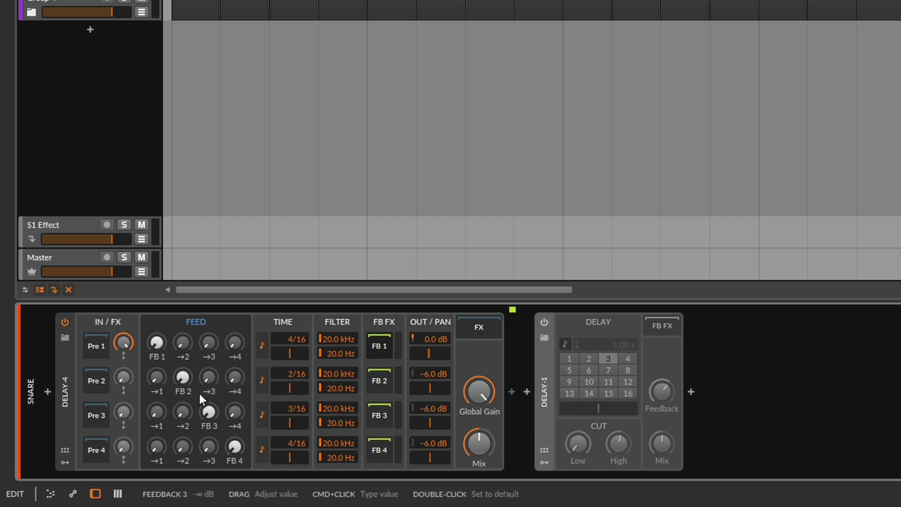
drag(155, 351, 156, 335)
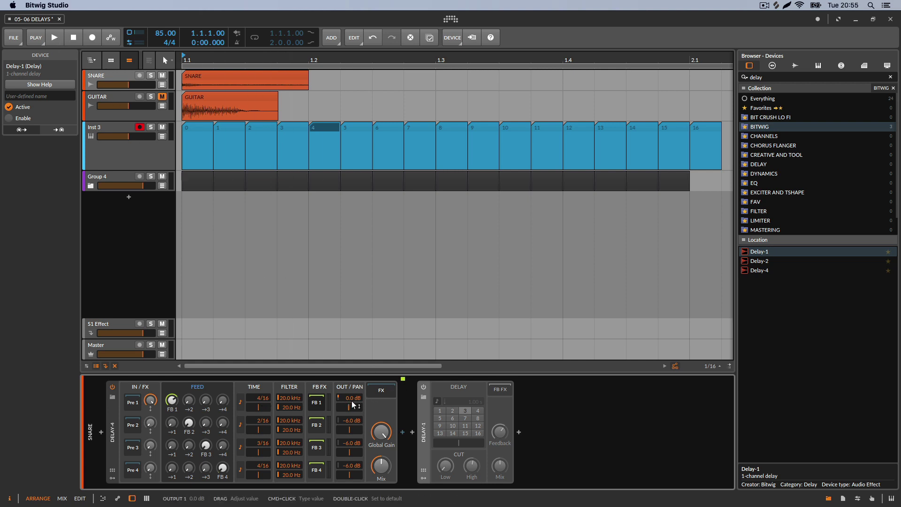
- Set the project tempo to 101 and listen back from the beginning
click(57, 37)
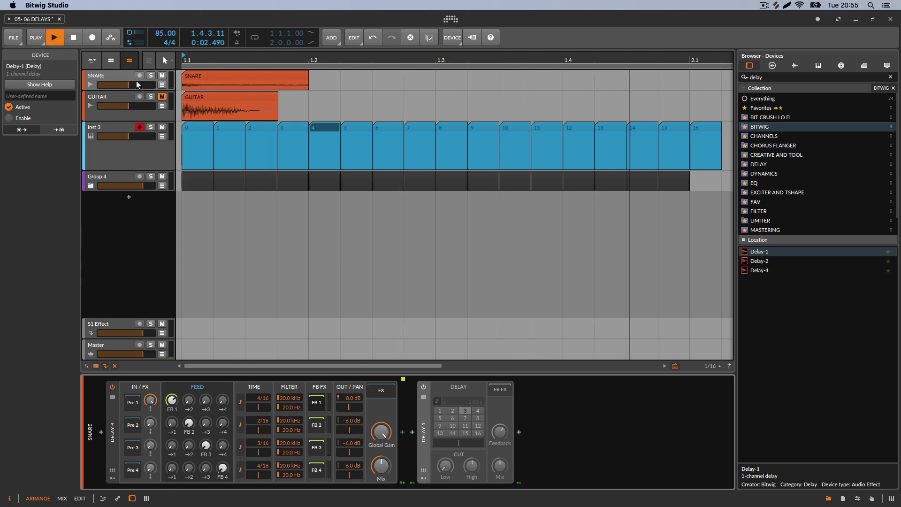
click(73, 37)
click(129, 42)
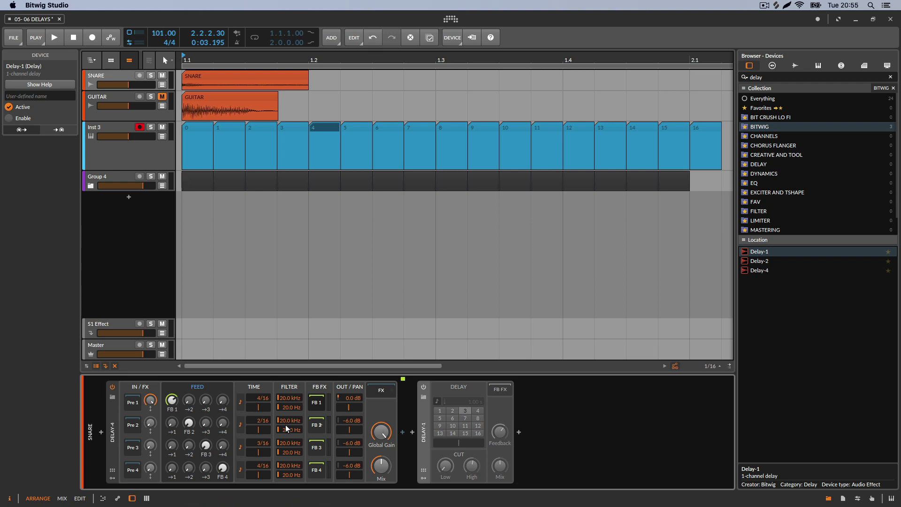
click(73, 37)
key(space)
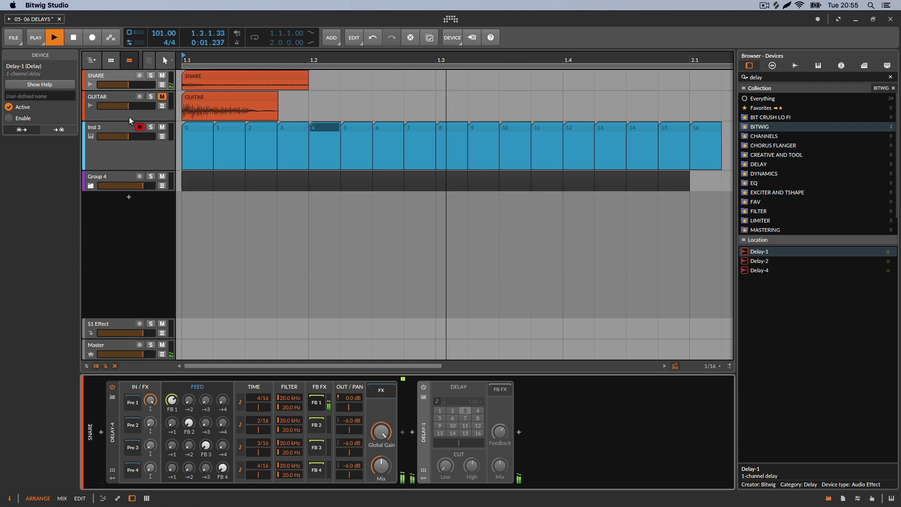
click(77, 38)
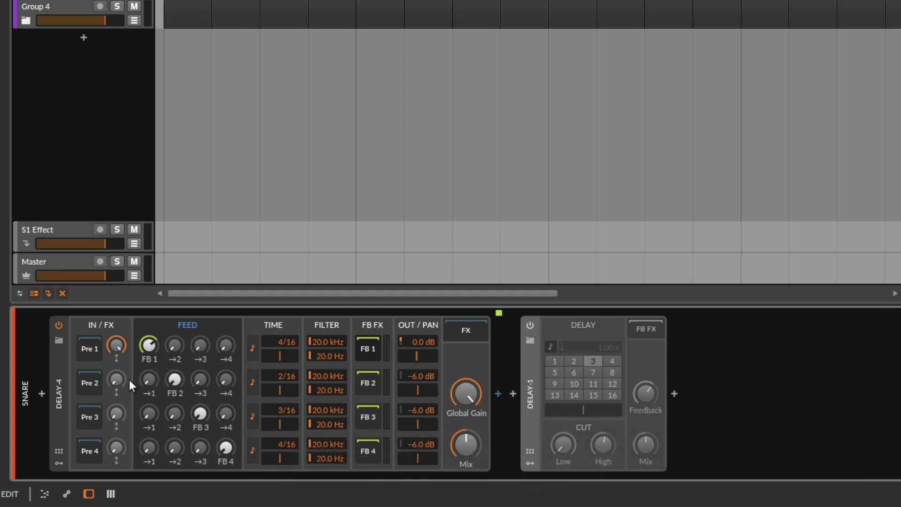
- Turn up Delay-4's Pre 2, 3 and 4 input gains and drop FB 1 to -109 dB
drag(123, 384, 123, 378)
drag(124, 421, 124, 413)
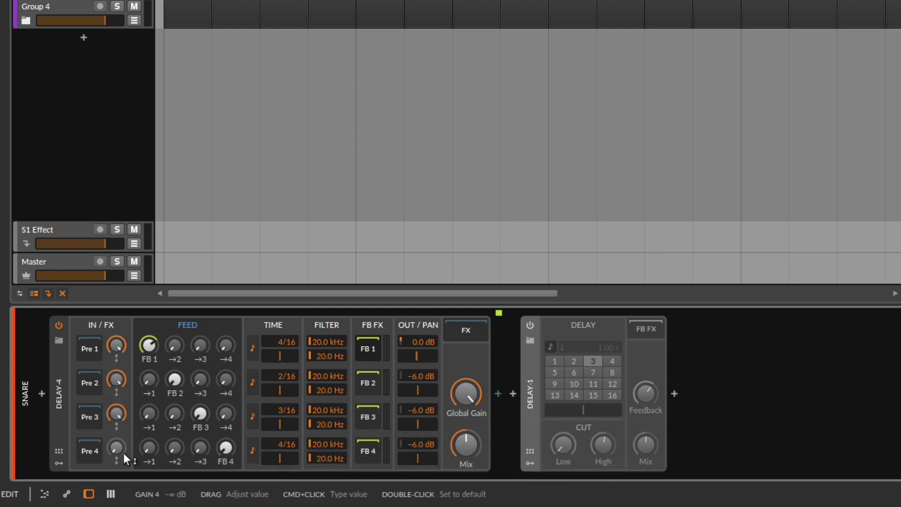
drag(124, 457, 125, 448)
mouse_move(126, 505)
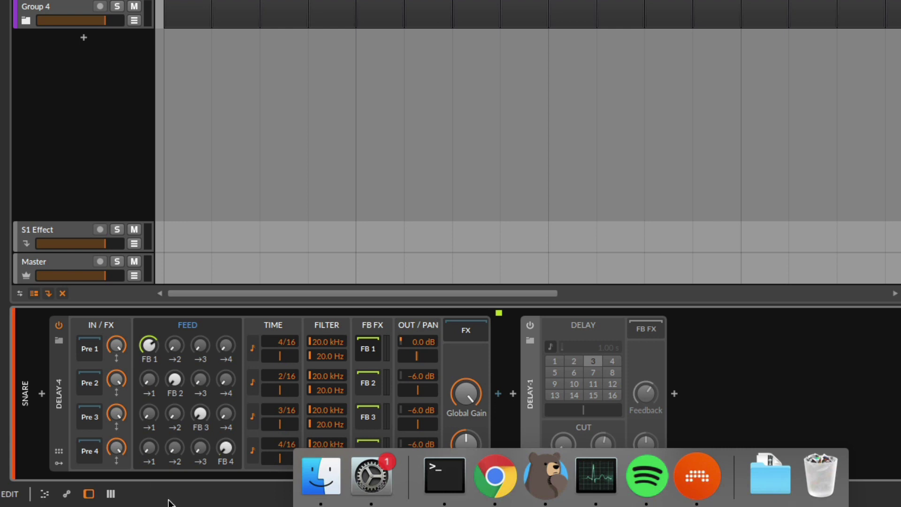
drag(149, 345, 149, 359)
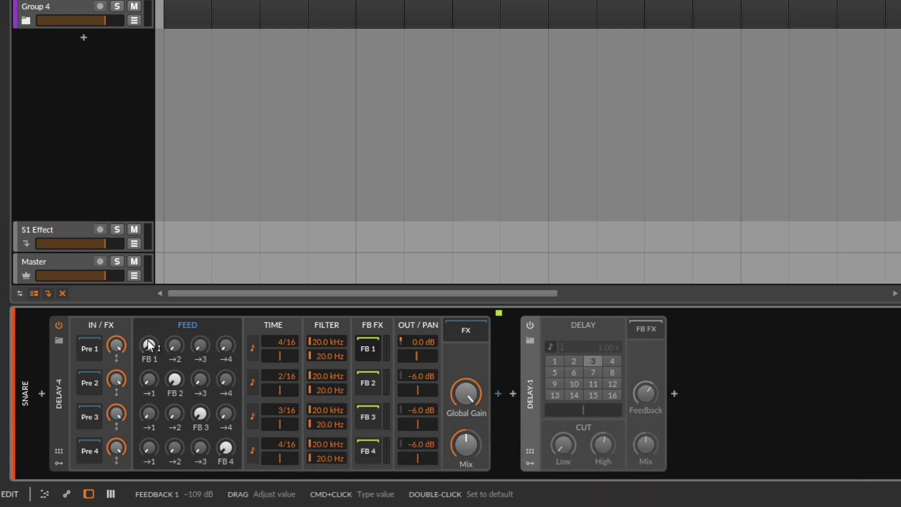
- Set the taps to 2/16, 5/16, 7/16, 10/16 and colour Inst 3 clips 2, 5, 7, 10 purple
drag(284, 342, 284, 371)
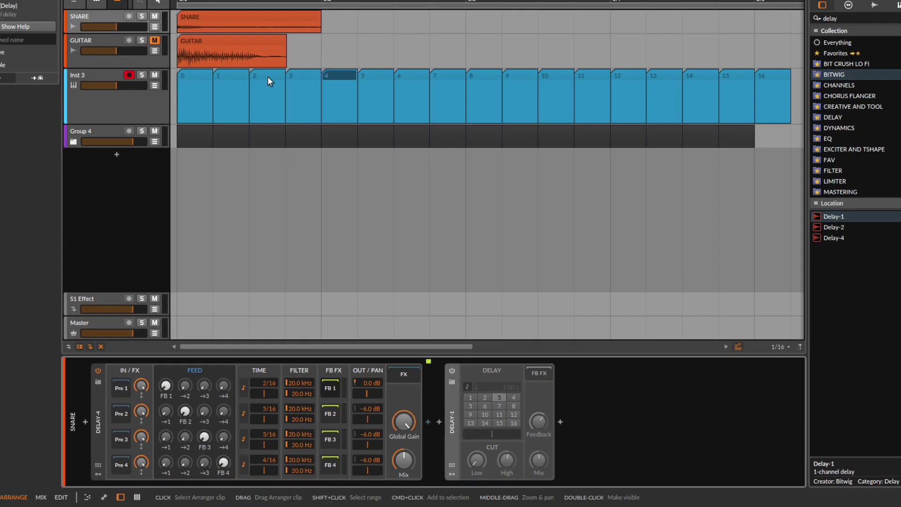
click(267, 81)
click(51, 17)
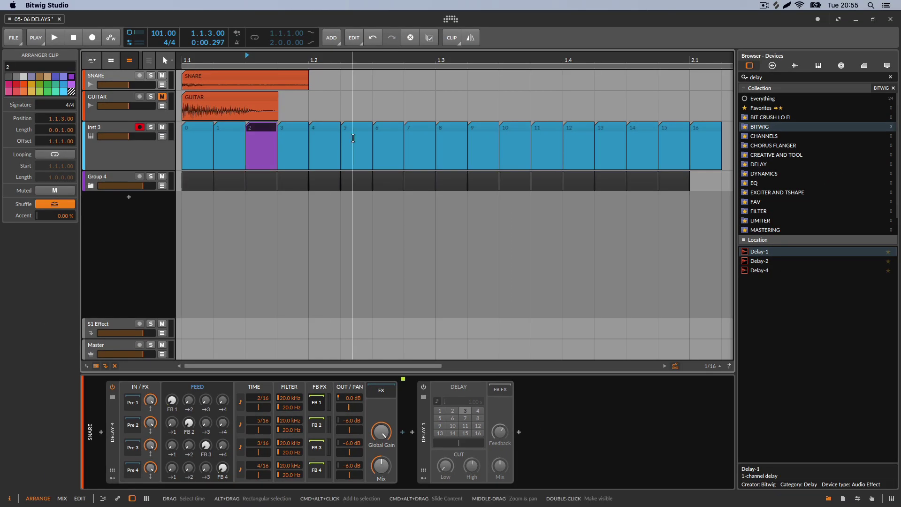
click(357, 128)
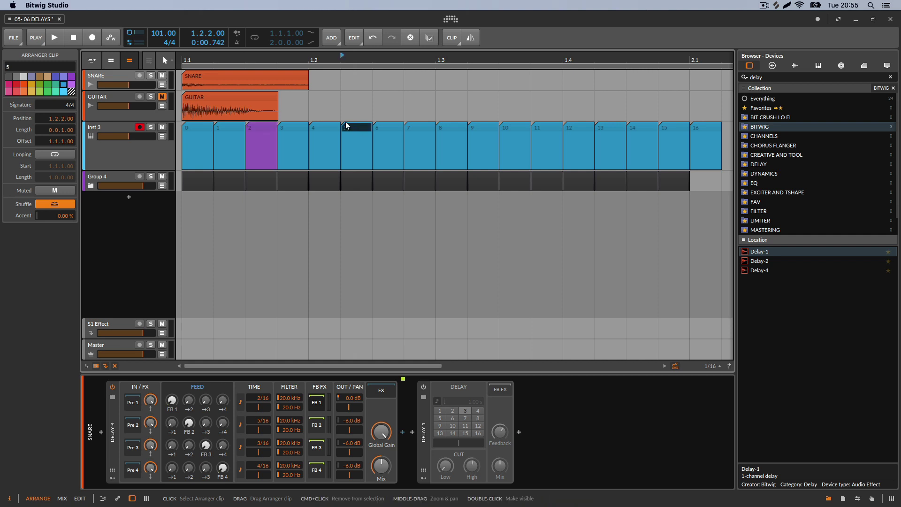
click(72, 77)
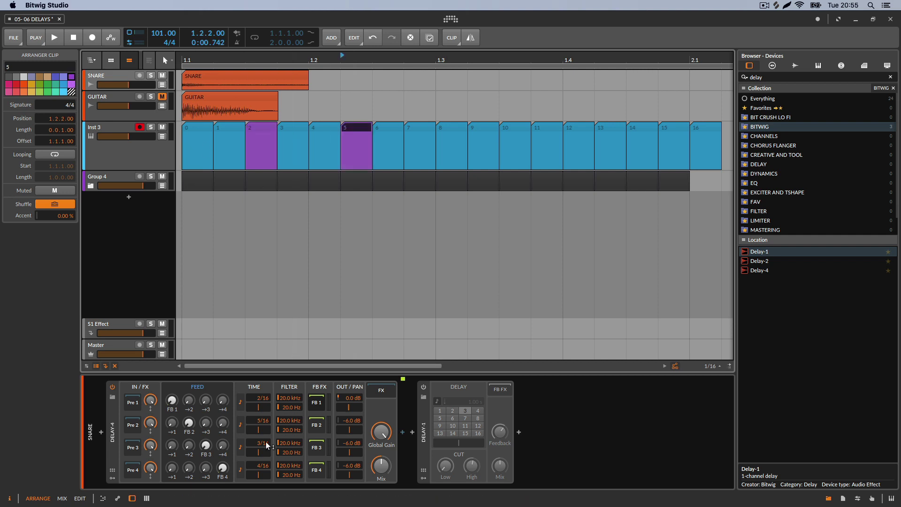
drag(268, 444, 267, 429)
click(412, 127)
click(71, 77)
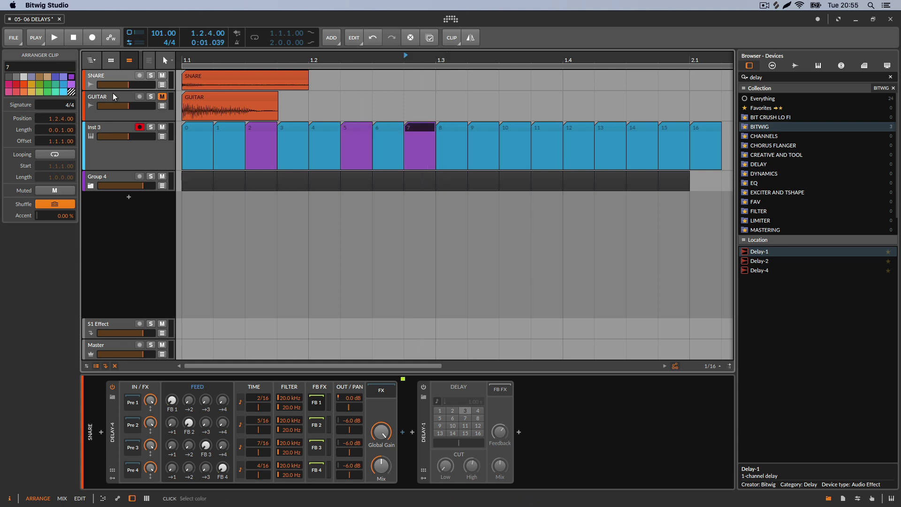
drag(265, 466, 265, 454)
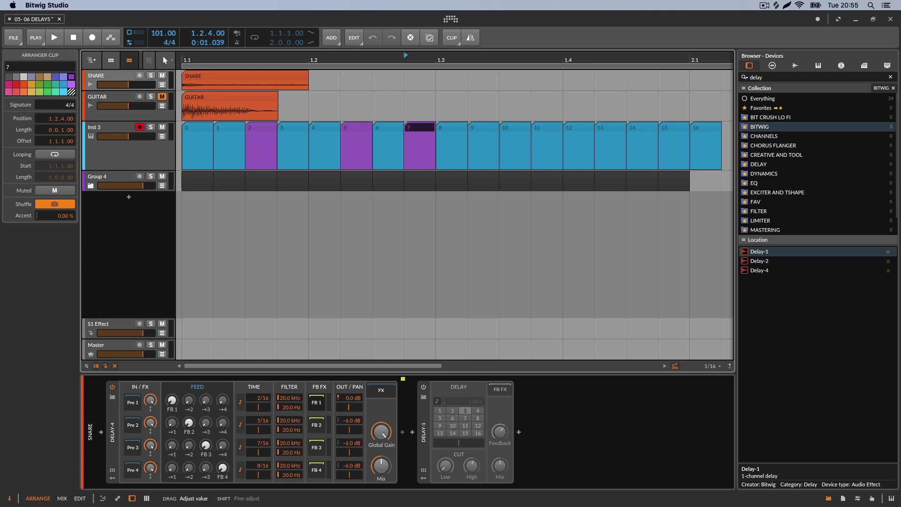
click(516, 140)
click(71, 77)
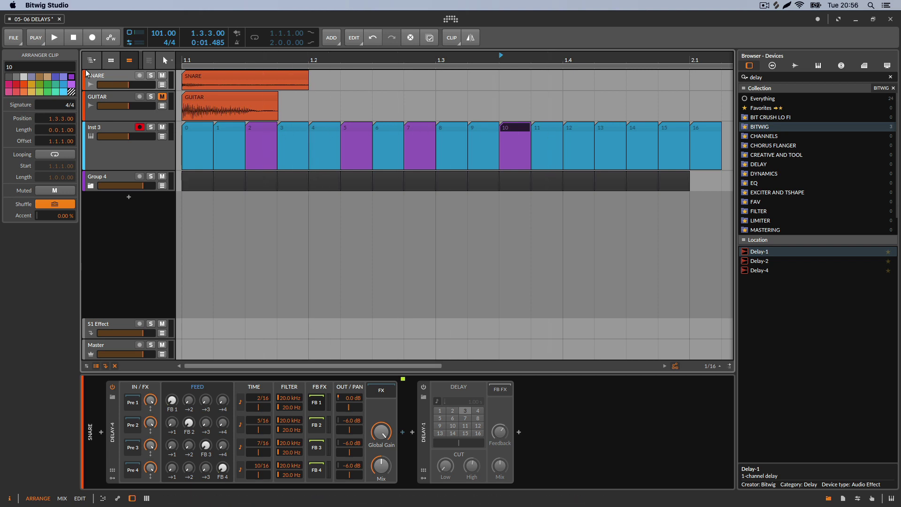
- Audition the new tap pattern at 101 BPM, then stop at the start
click(54, 37)
click(73, 38)
click(54, 37)
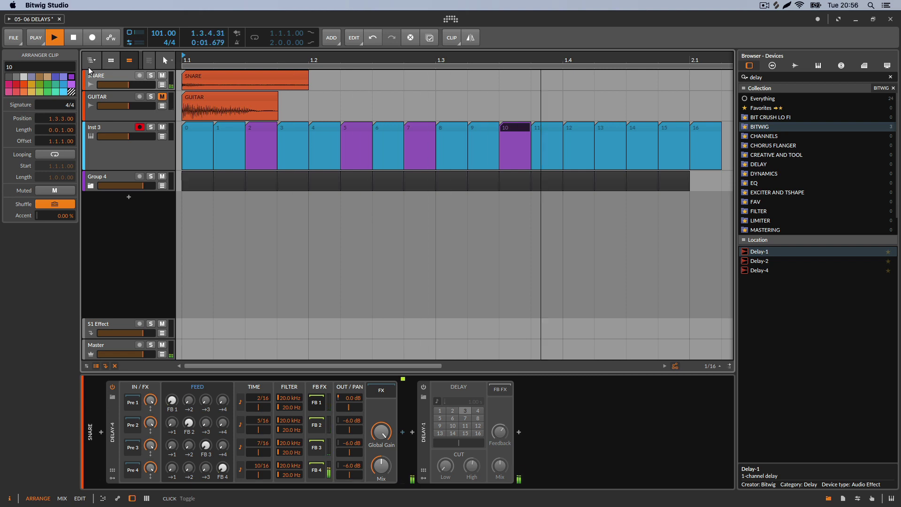
click(75, 40)
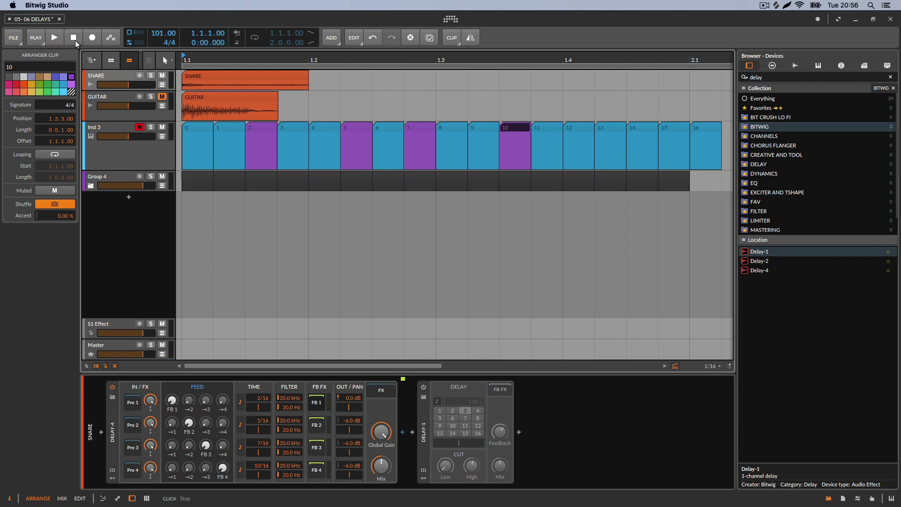
- Show the GUITAR track's Delay-4, mute SNARE, unmute GUITAR, and audition the guitar delay
click(115, 422)
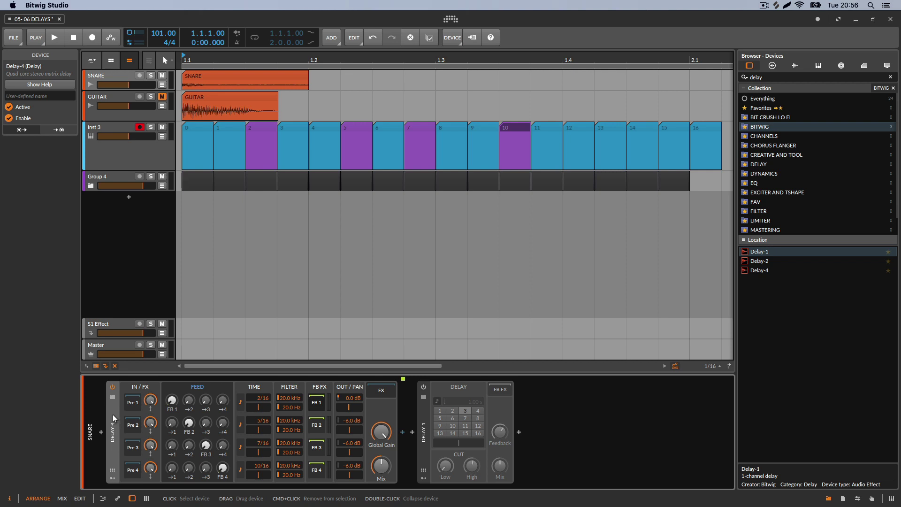
click(113, 102)
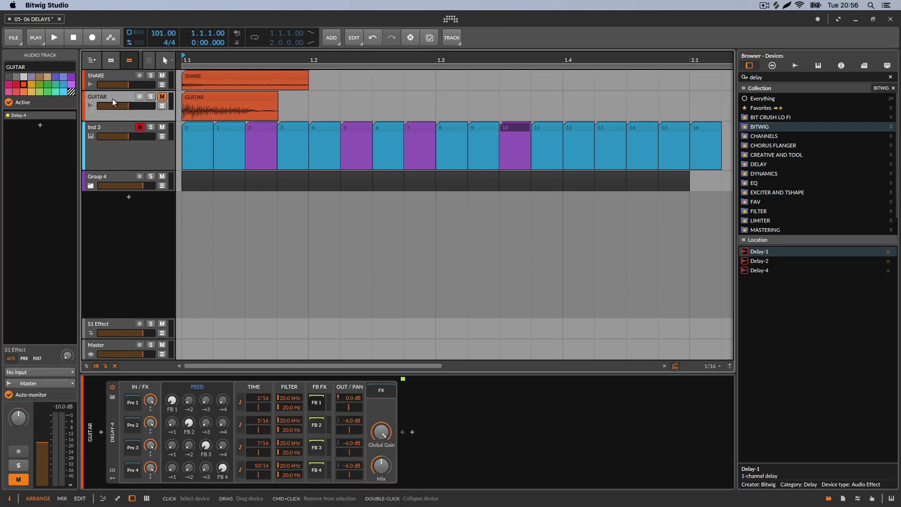
click(162, 75)
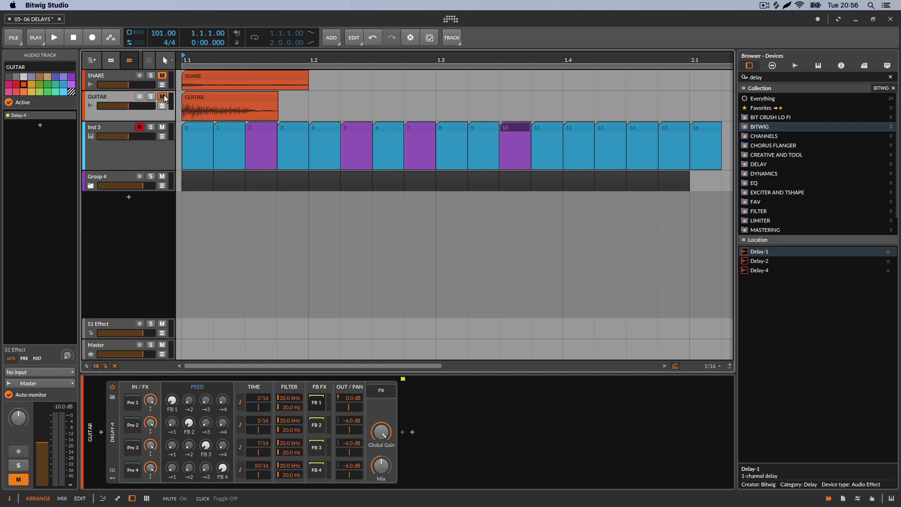
click(164, 98)
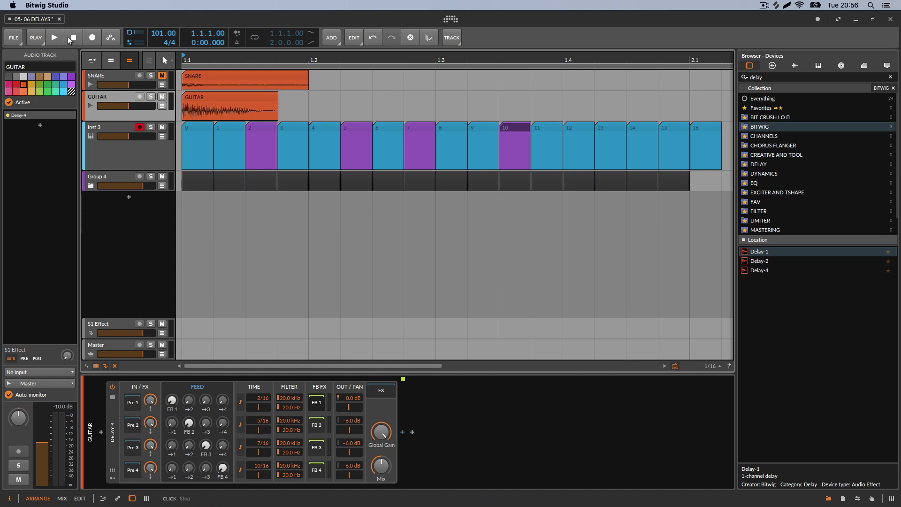
key(space)
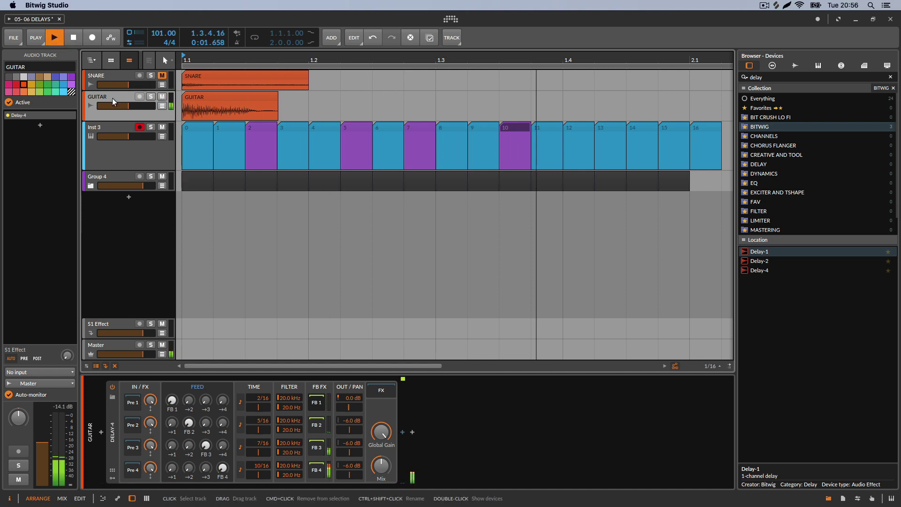
key(space)
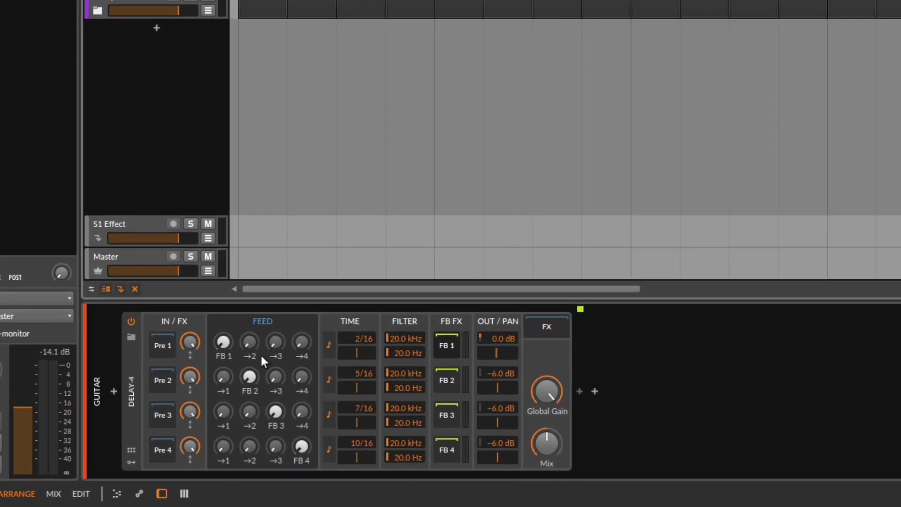
- Raise the FB 1–4 self-feedback on all four Delay-4 lines, then select clip 2 on Inst 3
drag(227, 345, 227, 334)
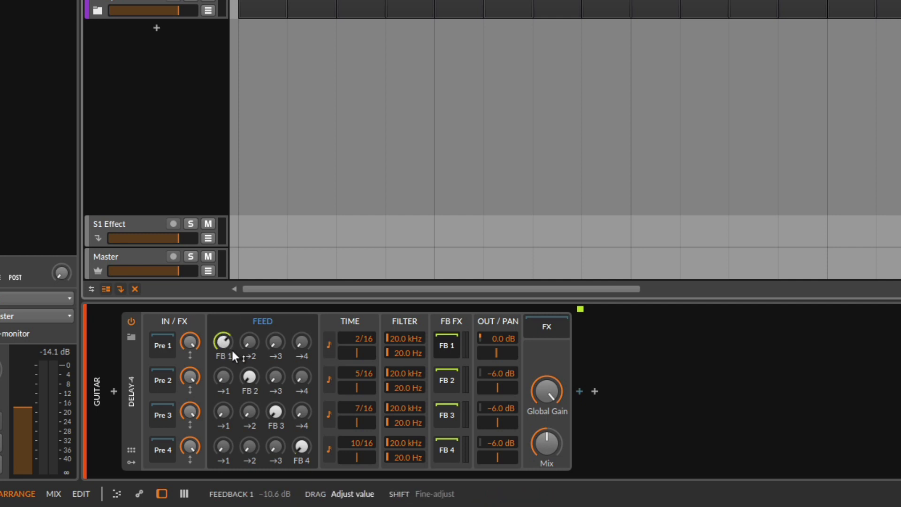
click(250, 376)
drag(276, 412, 276, 400)
mouse_move(308, 459)
mouse_down()
mouse_move(308, 444)
mouse_move(312, 464)
mouse_up()
mouse_move(334, 501)
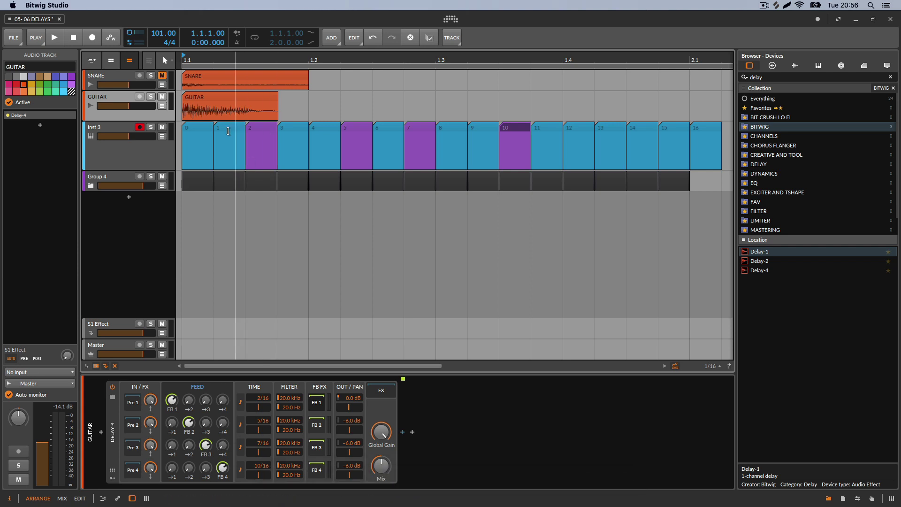
click(272, 135)
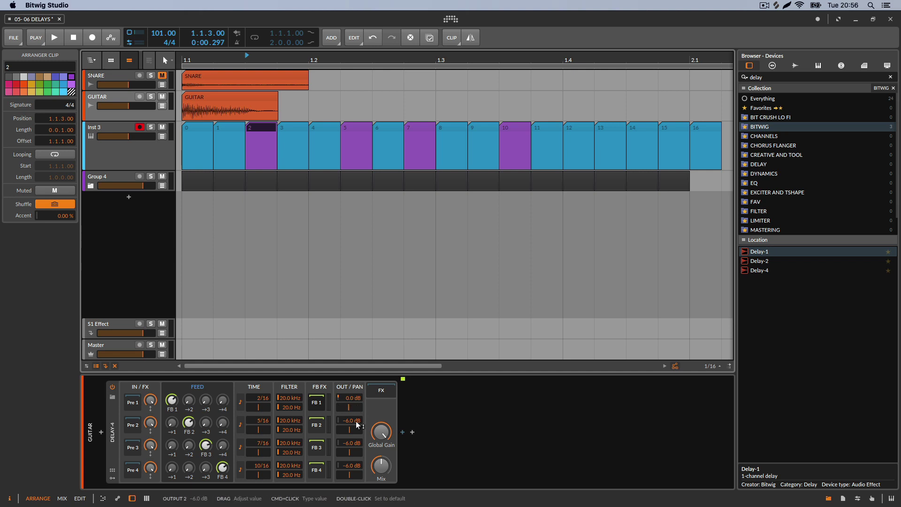
- Raise line 2's output, reset lines 3 and 4 to 0.0 dB, and audition from the start
drag(357, 425, 356, 411)
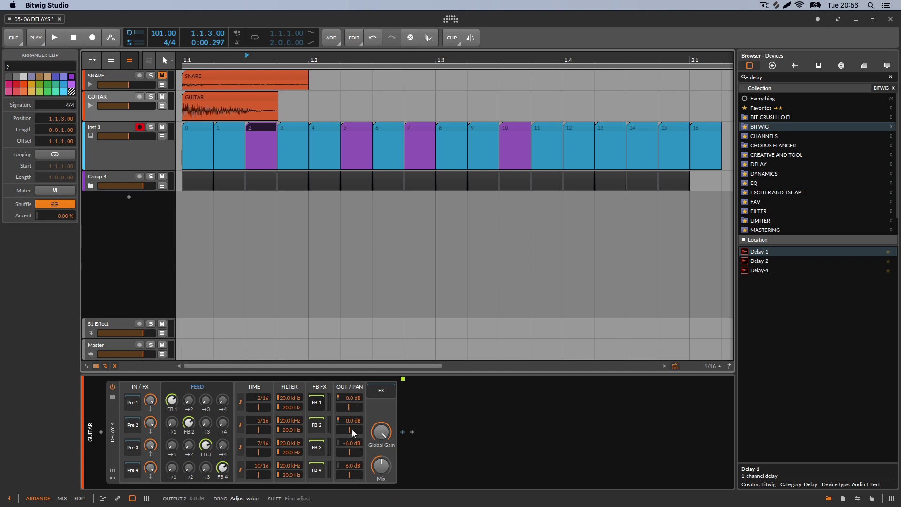
double_click(352, 443)
double_click(352, 466)
mouse_move(341, 504)
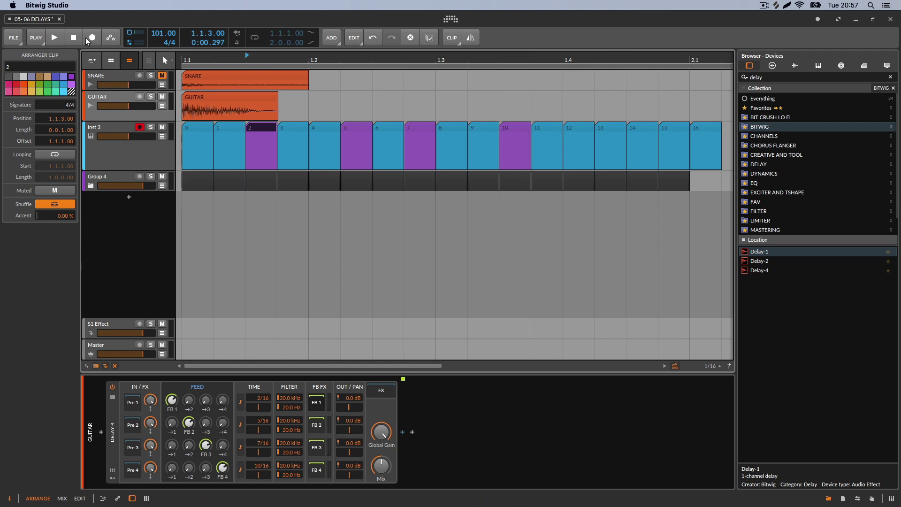
click(72, 38)
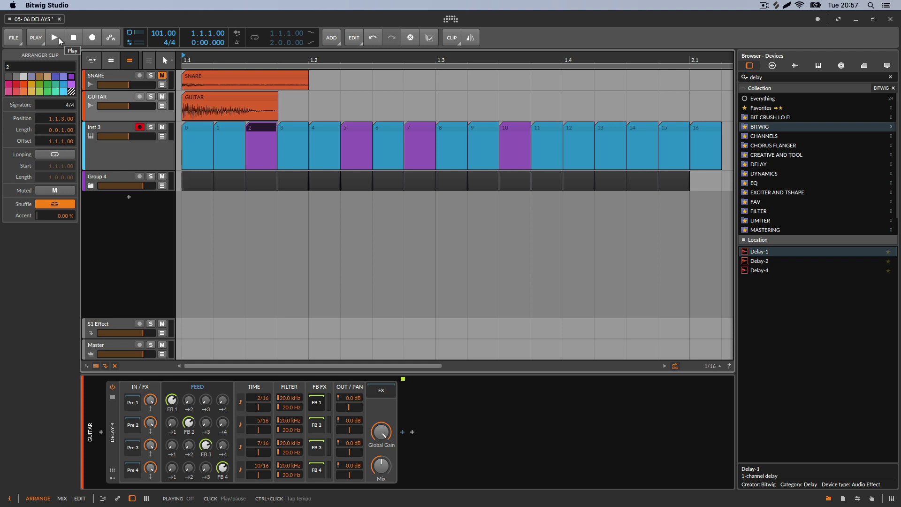
click(60, 40)
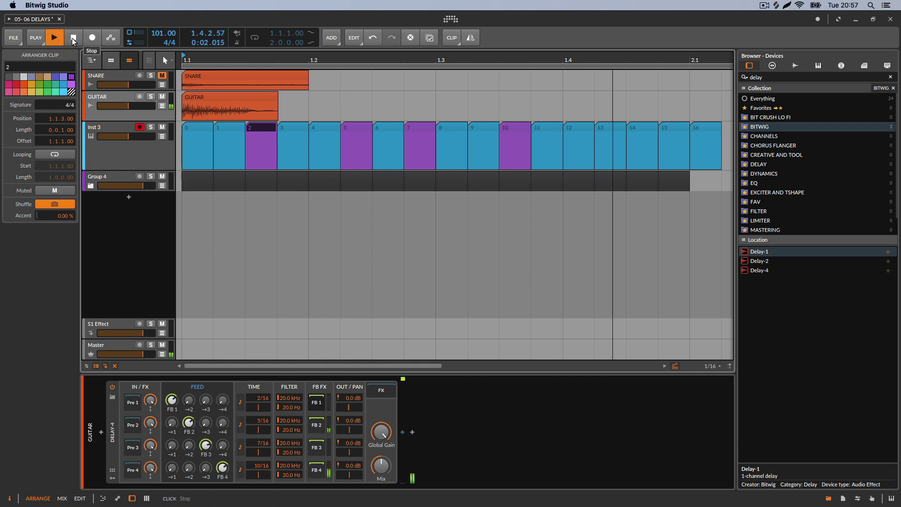
click(74, 38)
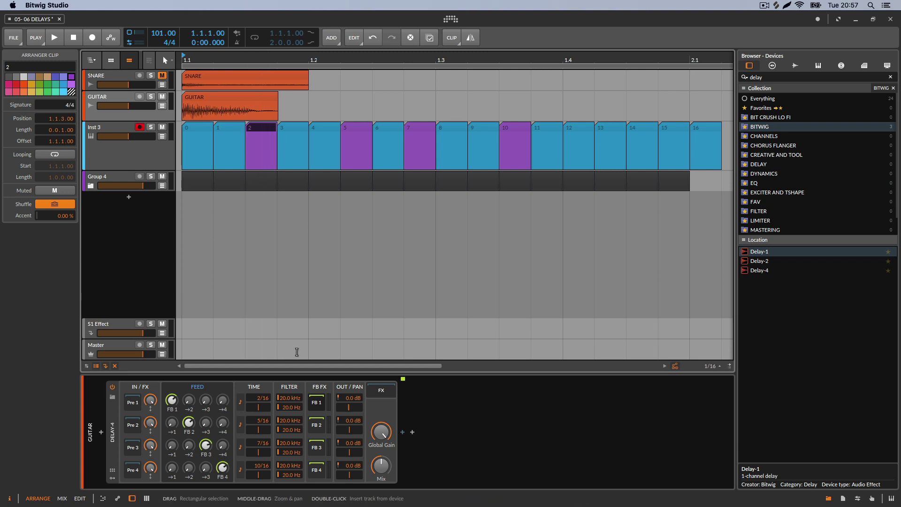
- Rebalance lines 2–4 to -5.4, -6.0 and -2.9 dB and audition again
drag(350, 465, 350, 451)
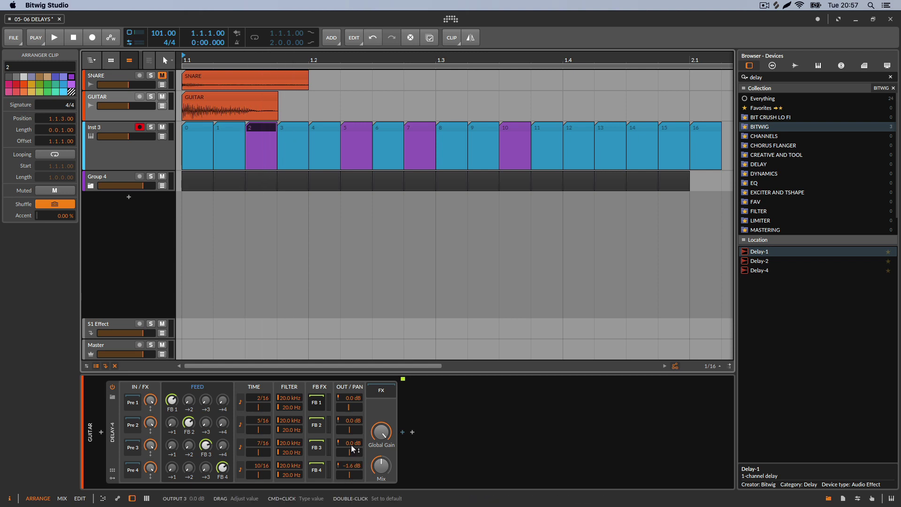
drag(350, 420, 350, 476)
click(350, 467)
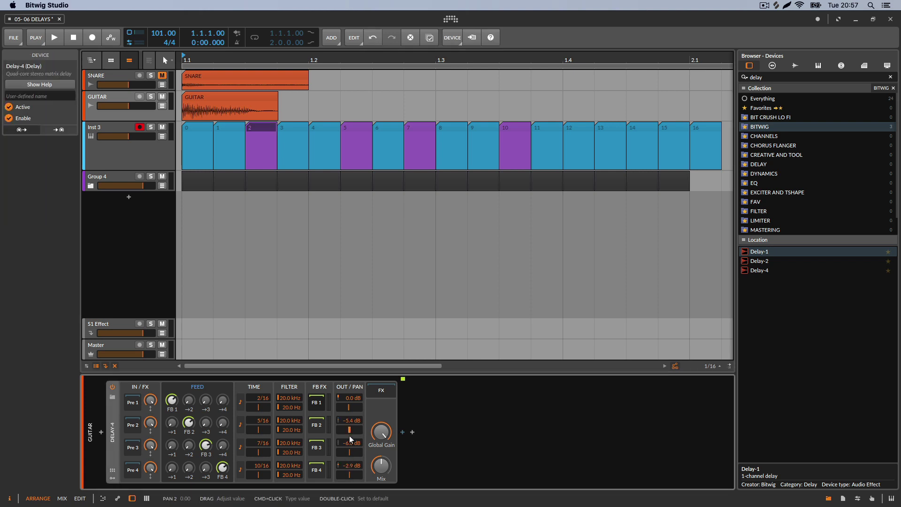
drag(350, 443, 351, 435)
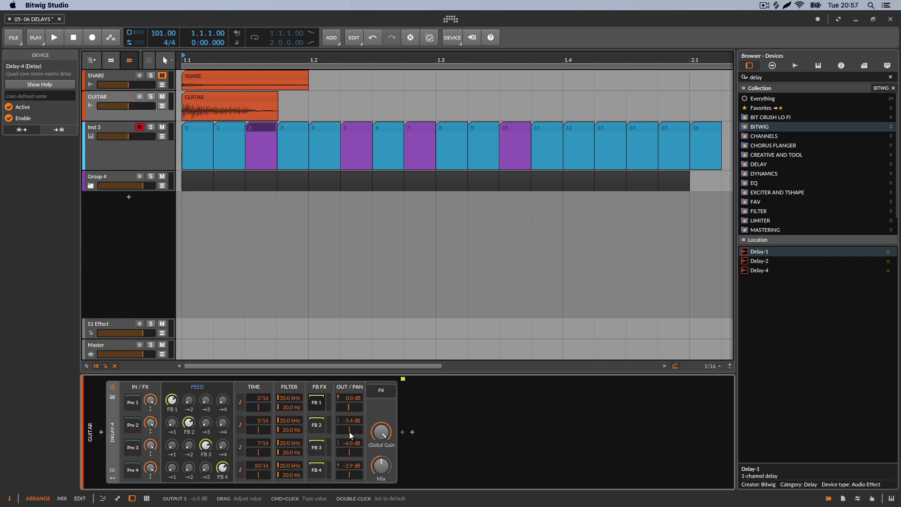
click(56, 39)
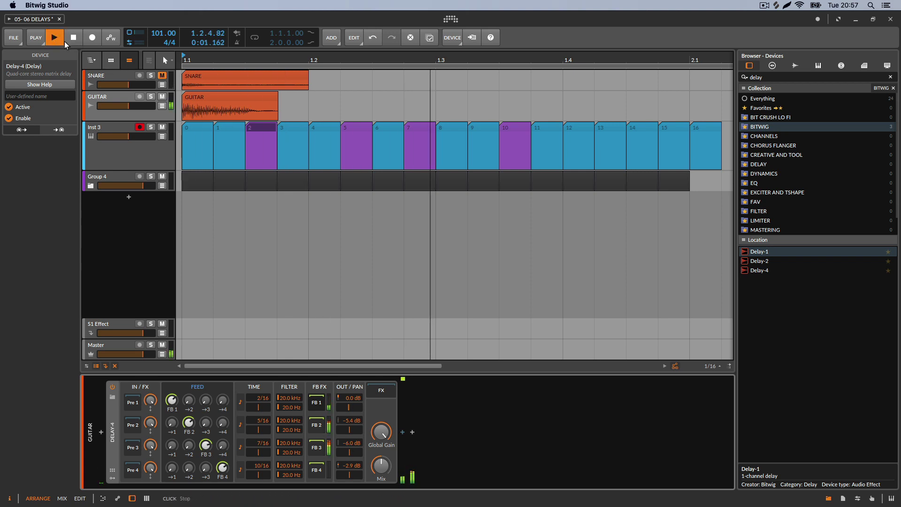
click(70, 41)
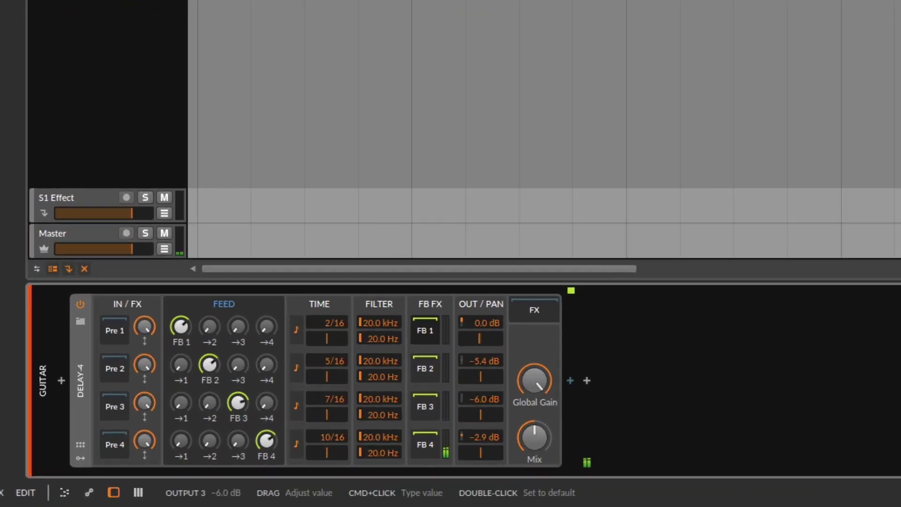
- Reset lines 2–4 outputs to 0.0 dB, raise FB 1 to -7.8 dB, and play
double_click(433, 411)
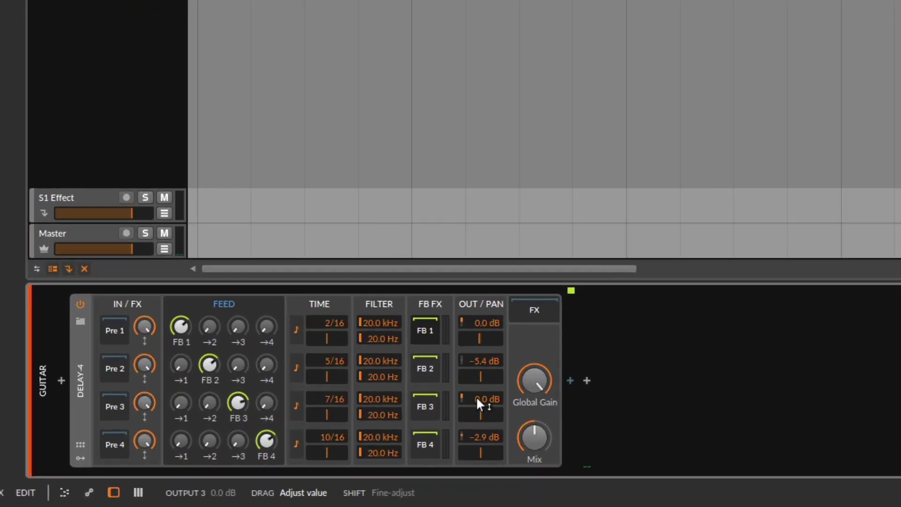
double_click(432, 377)
double_click(487, 438)
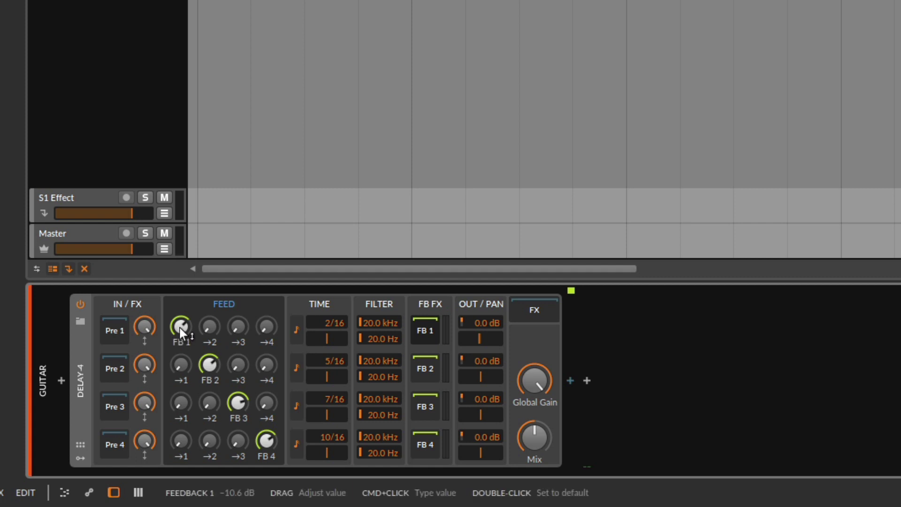
drag(181, 326, 180, 318)
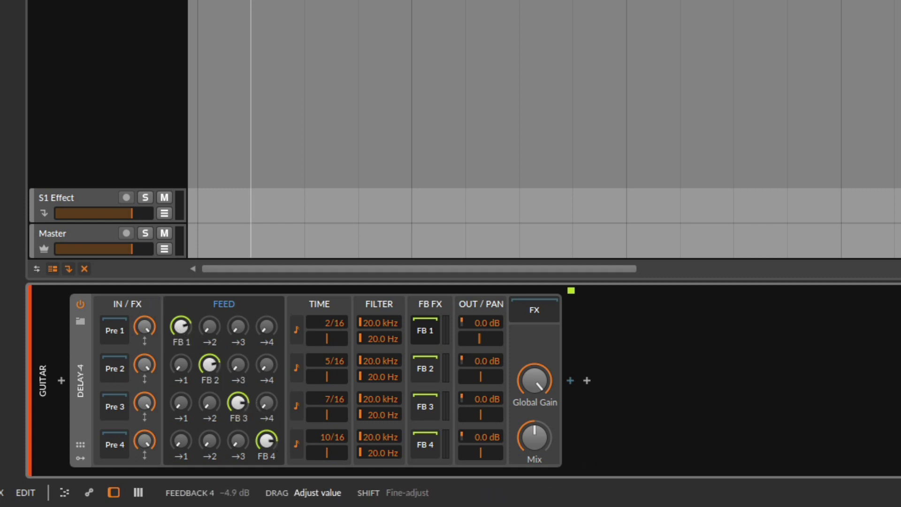
key(space)
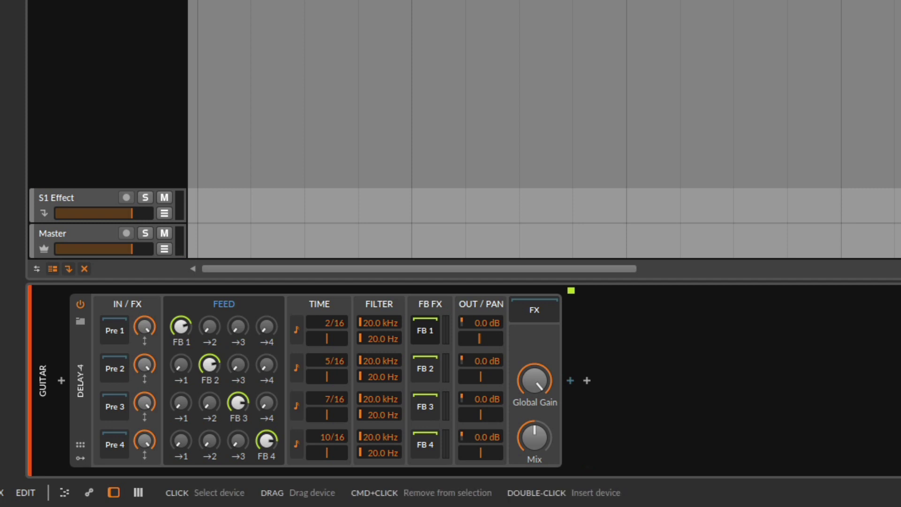
- Insert an expanded Delay-2 after Delay-4, zero Delay-4's line feedback, and bypass Delay-4
drag(900, 380, 586, 380)
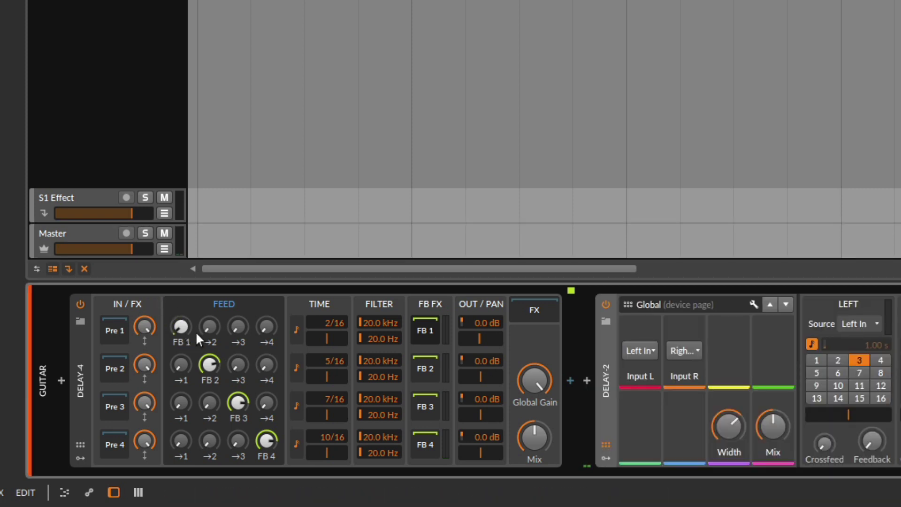
drag(195, 331, 210, 375)
drag(238, 402, 238, 413)
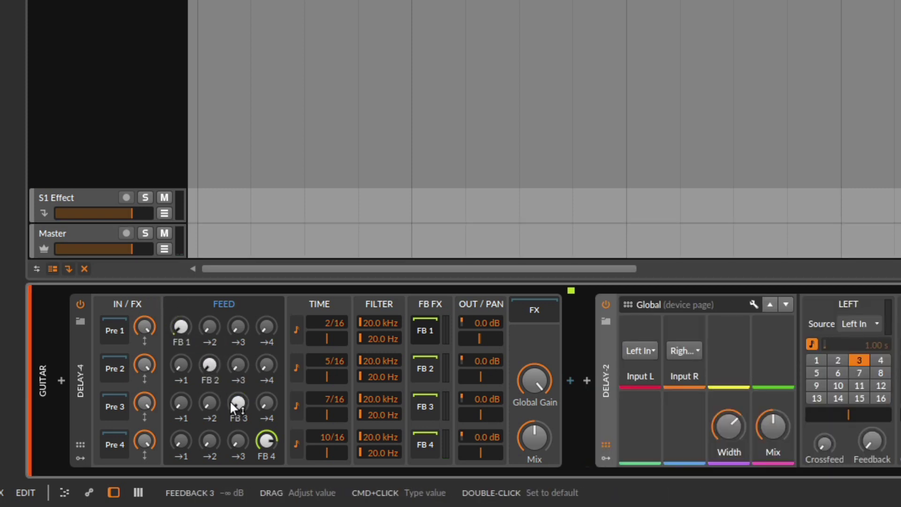
drag(265, 442, 265, 454)
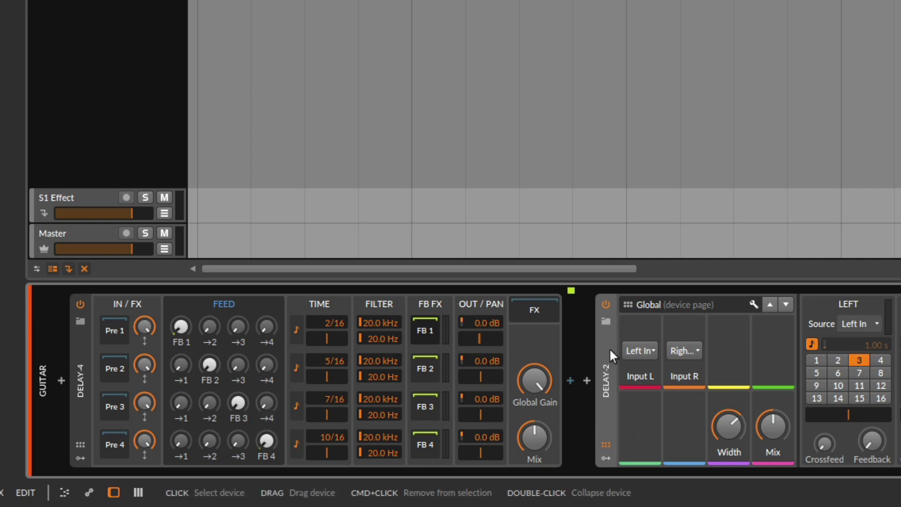
click(604, 444)
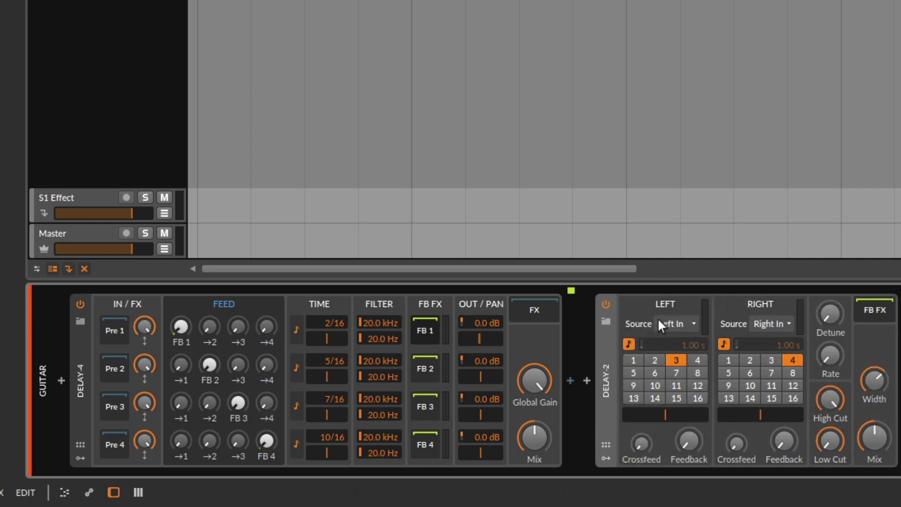
click(81, 304)
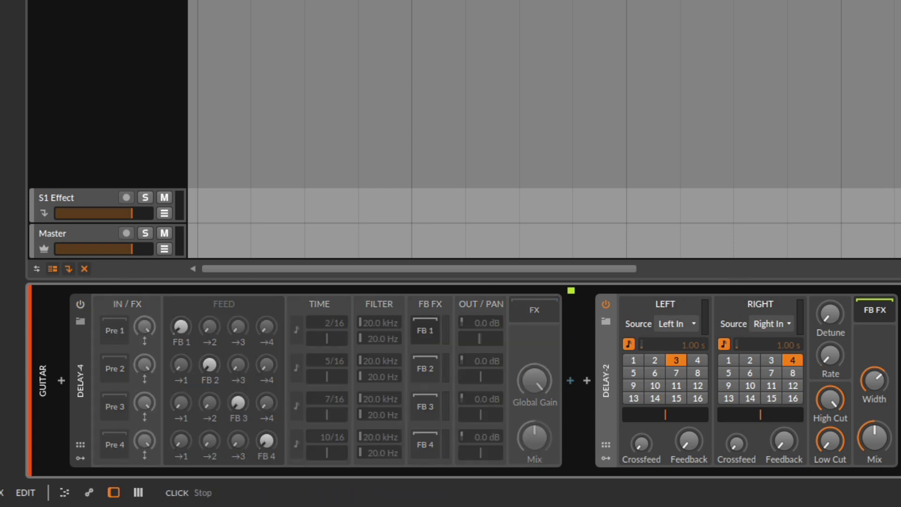
- Set Delay-2's left crossfeed to −3.2 dB, add feedback on both channels, and audition
key(space)
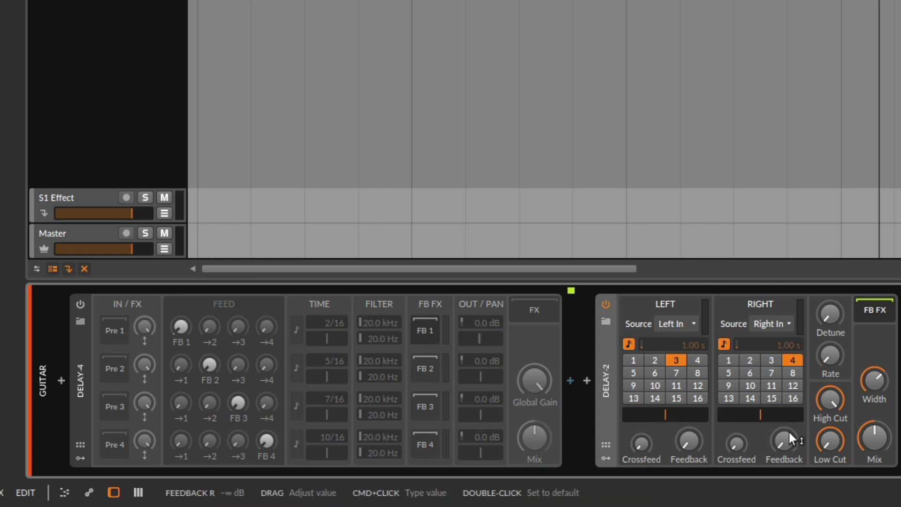
drag(642, 443, 642, 422)
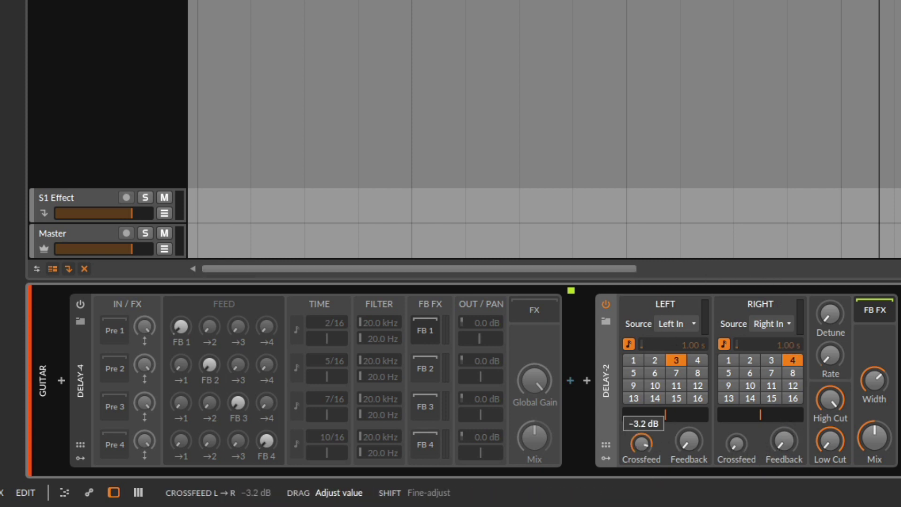
drag(689, 441, 689, 415)
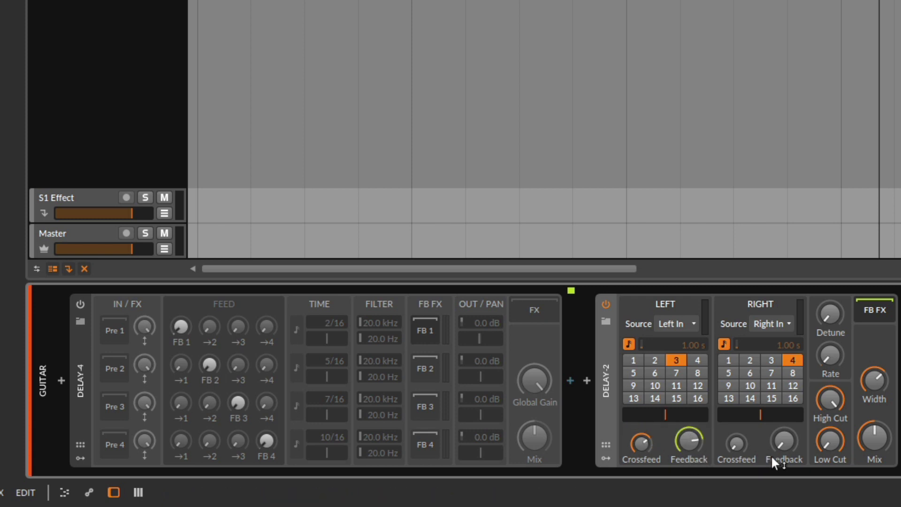
drag(779, 453, 661, 464)
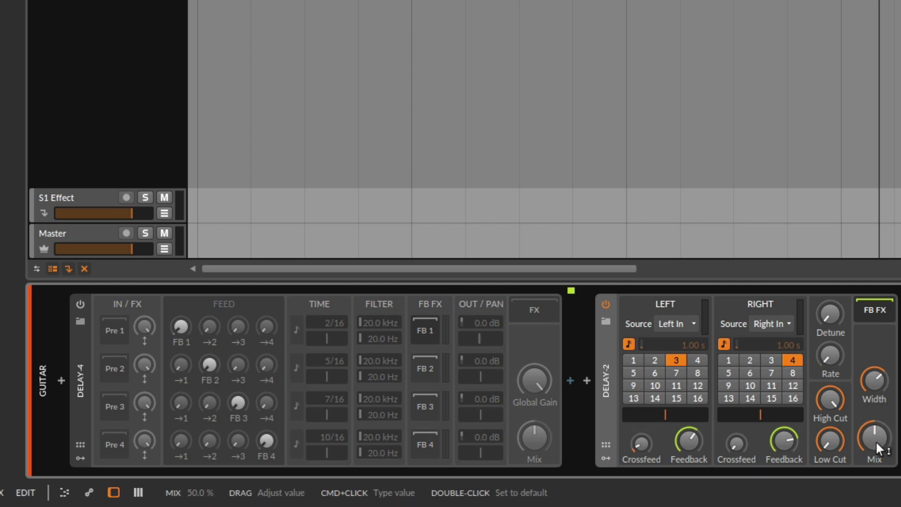
key(space)
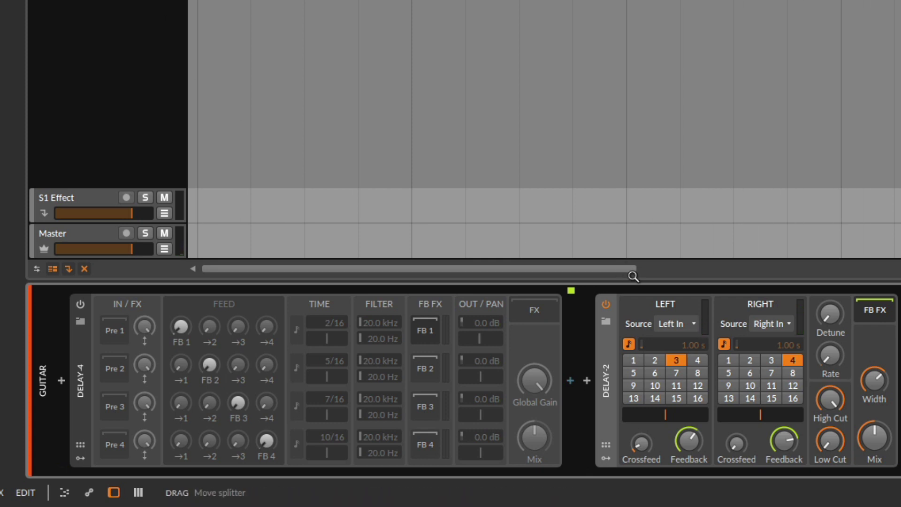
drag(646, 447, 646, 430)
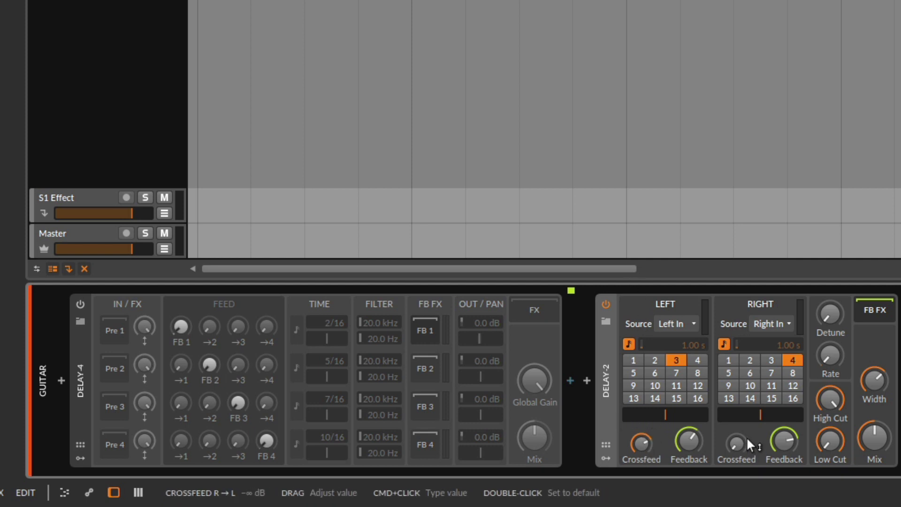
drag(736, 442, 736, 438)
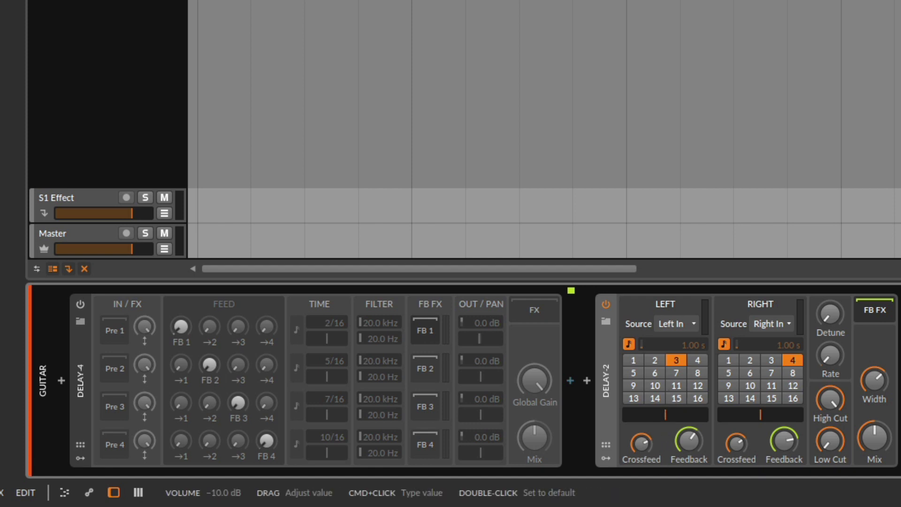
key(space)
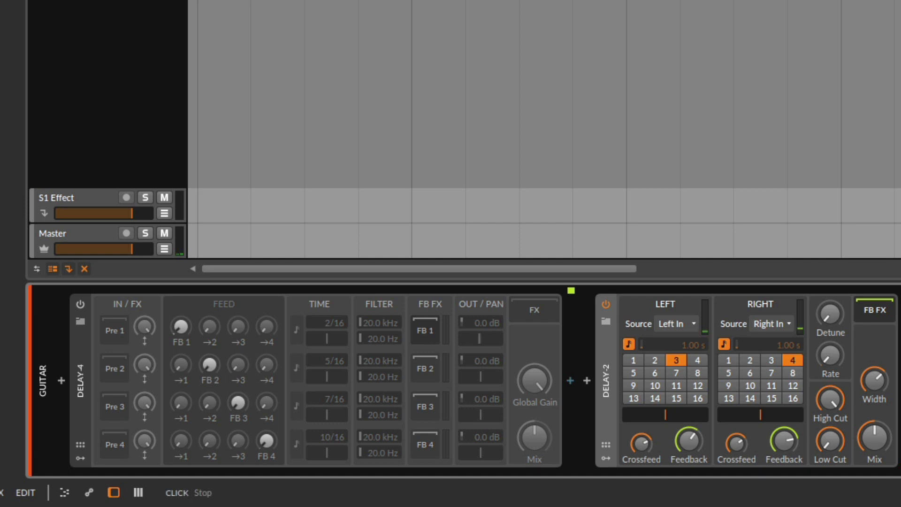
- Bypass Delay-2 and switch Delay-4 back on
click(605, 304)
double_click(612, 343)
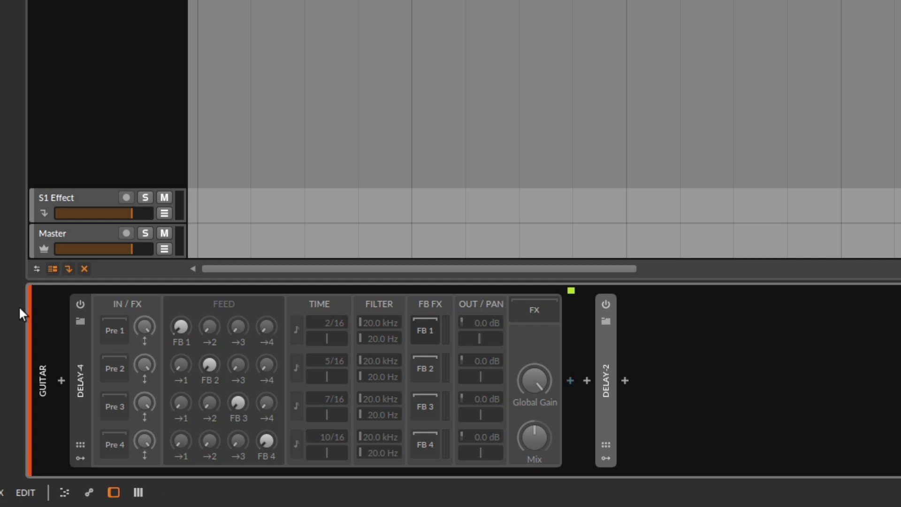
click(80, 304)
double_click(613, 348)
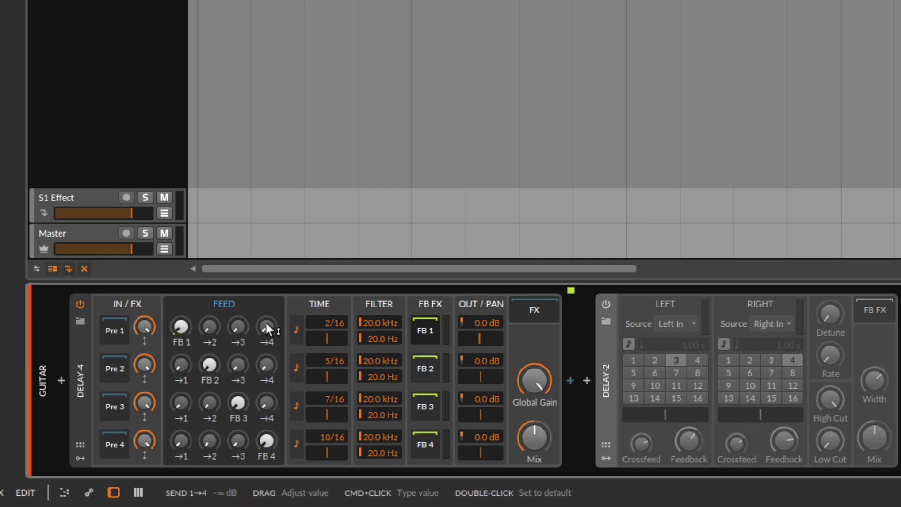
- Set line 1 feedback to about −16.8 dB with a 1→2 send, and add feedback to lines 2–4
click(181, 328)
mouse_move(181, 328)
mouse_down()
mouse_move(181, 287)
mouse_move(184, 330)
mouse_up()
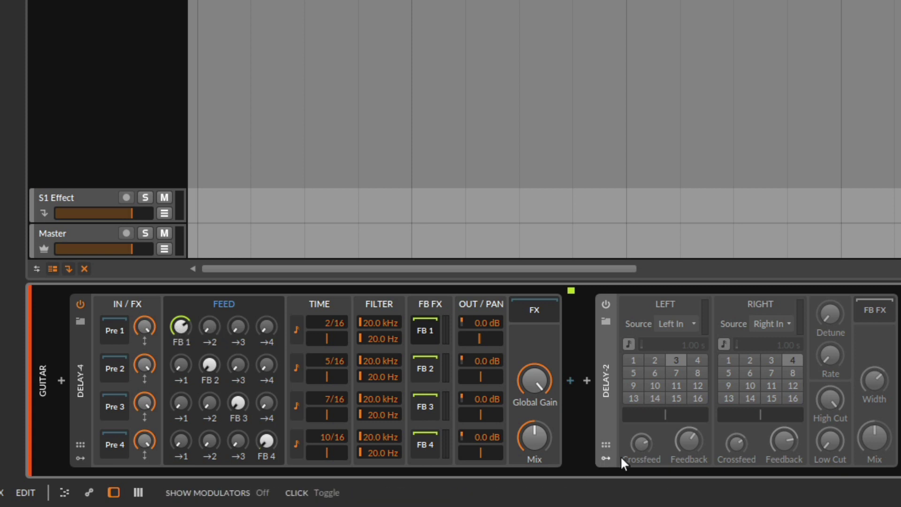
drag(208, 327, 266, 314)
mouse_move(375, 501)
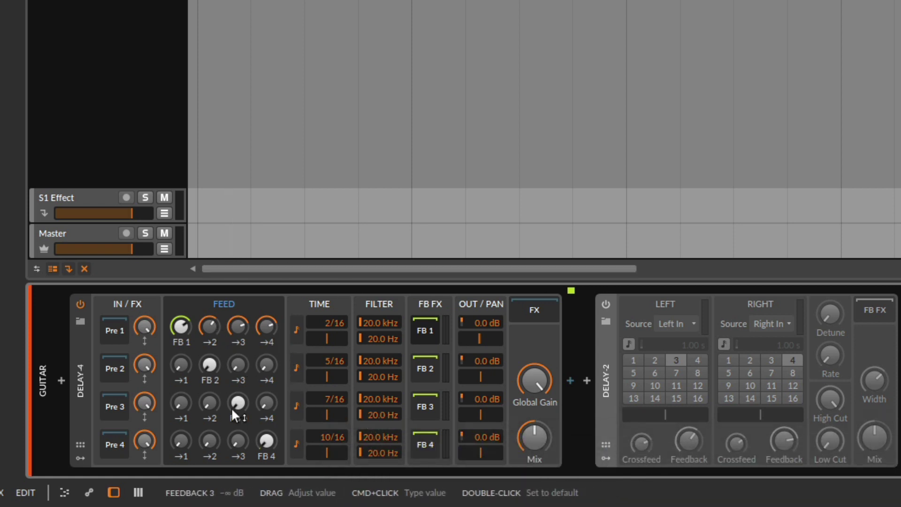
drag(213, 361, 213, 354)
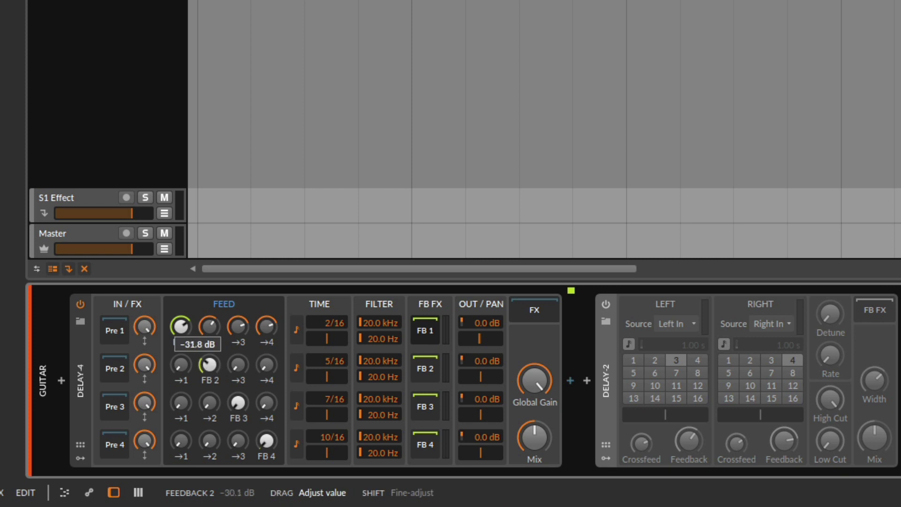
drag(238, 402, 238, 396)
drag(266, 440, 266, 422)
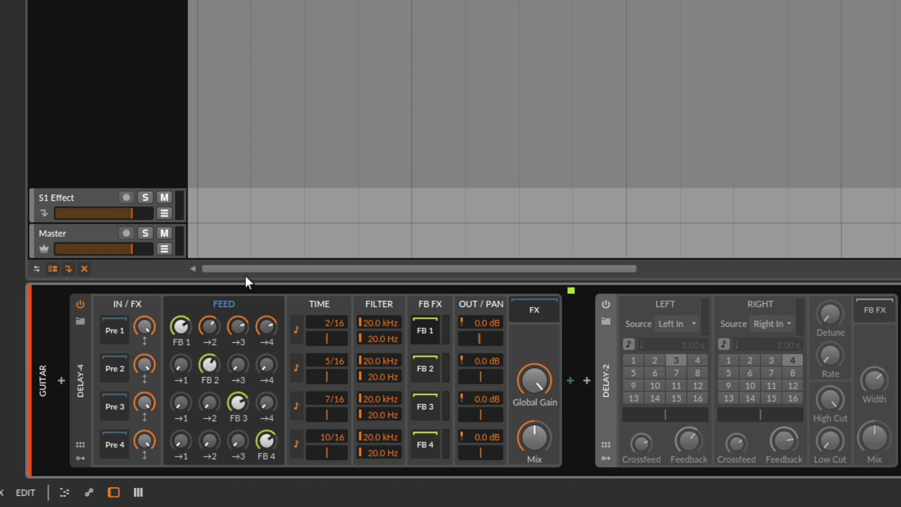
- Turn 1→3 off and send 2→1 at −25.6 dB, 2→4 at −7.8 dB, 4→1 at −7 dB
key(space)
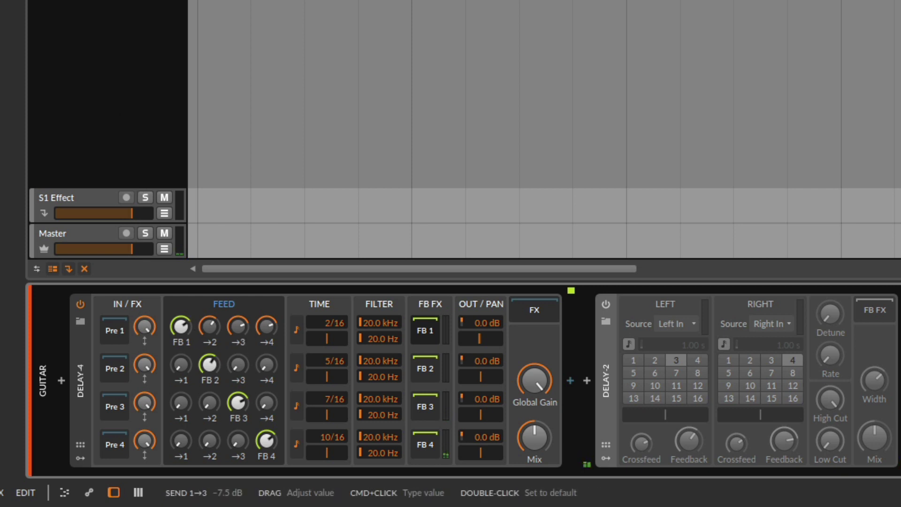
drag(238, 326, 267, 329)
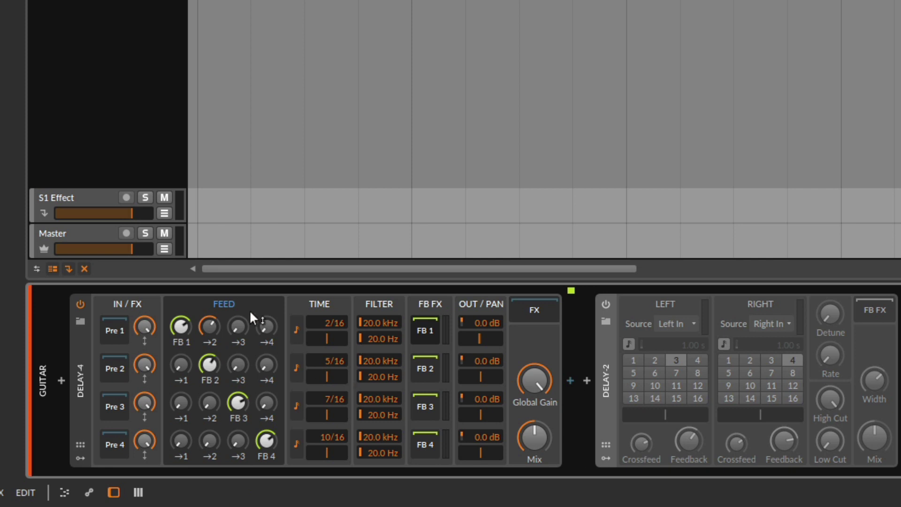
drag(209, 324, 209, 324)
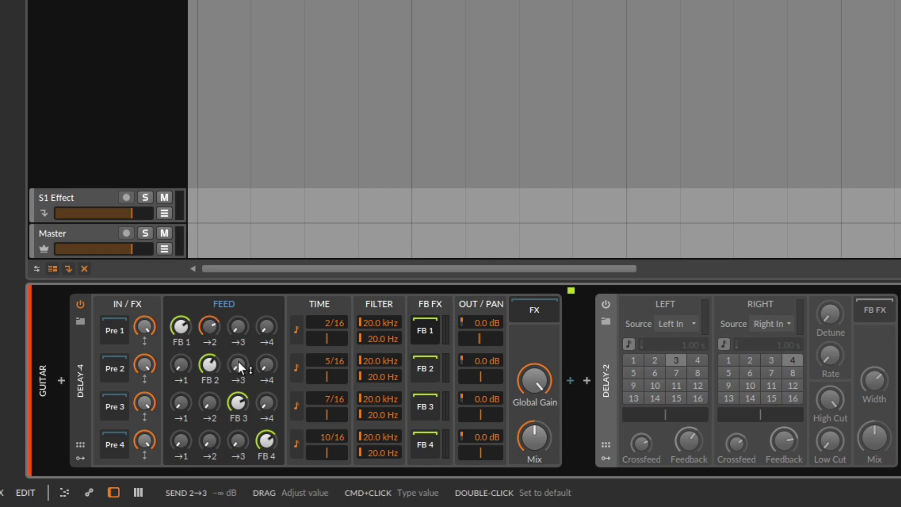
mouse_move(181, 364)
mouse_down()
mouse_move(180, 351)
mouse_move(187, 367)
mouse_up()
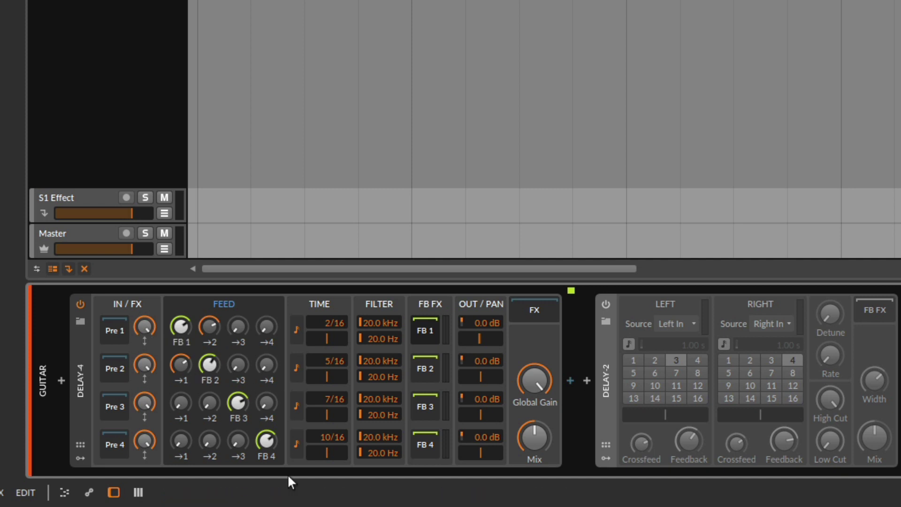
drag(265, 361, 265, 345)
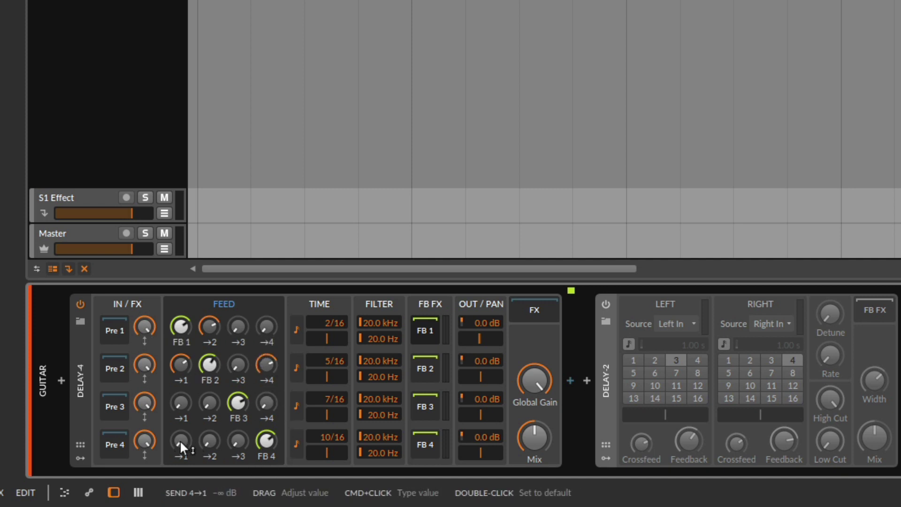
drag(179, 440, 179, 425)
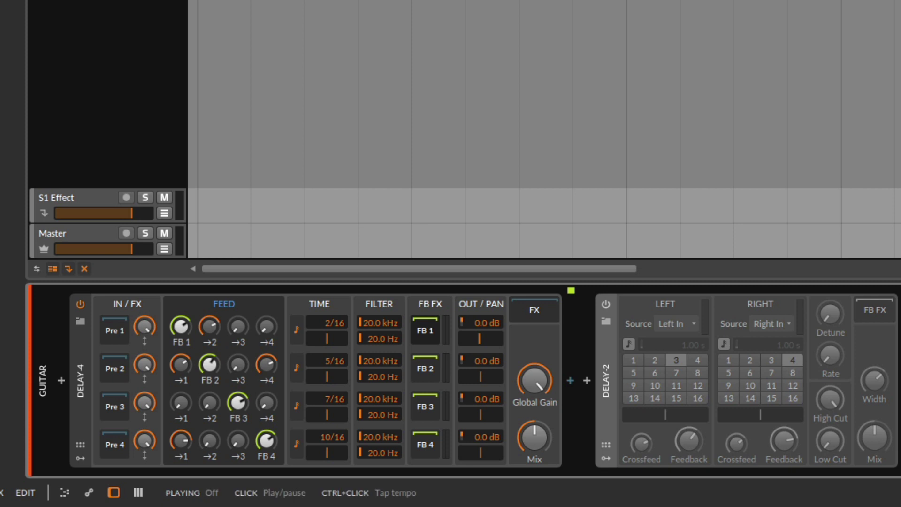
key(space)
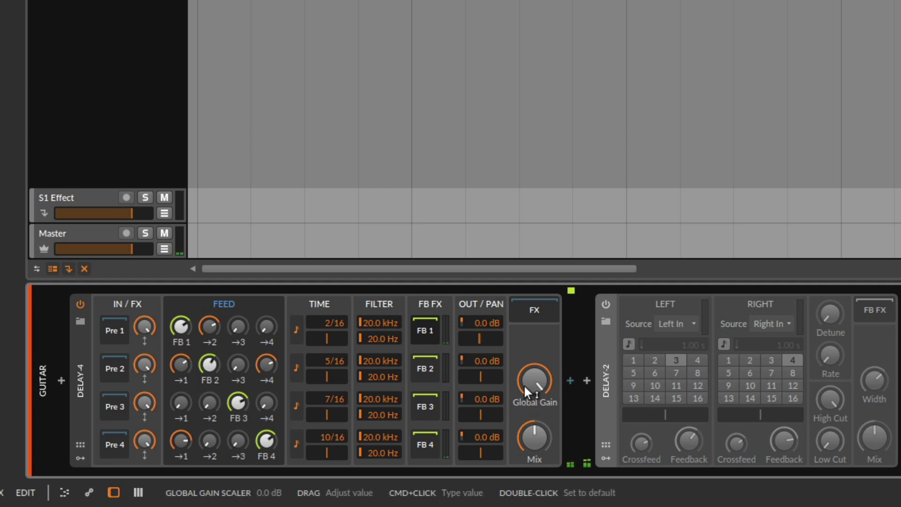
- Reset the 2→1, 1→2, 2→4 and 4→1 sends and FB 2–4 to defaults
double_click(181, 364)
double_click(209, 326)
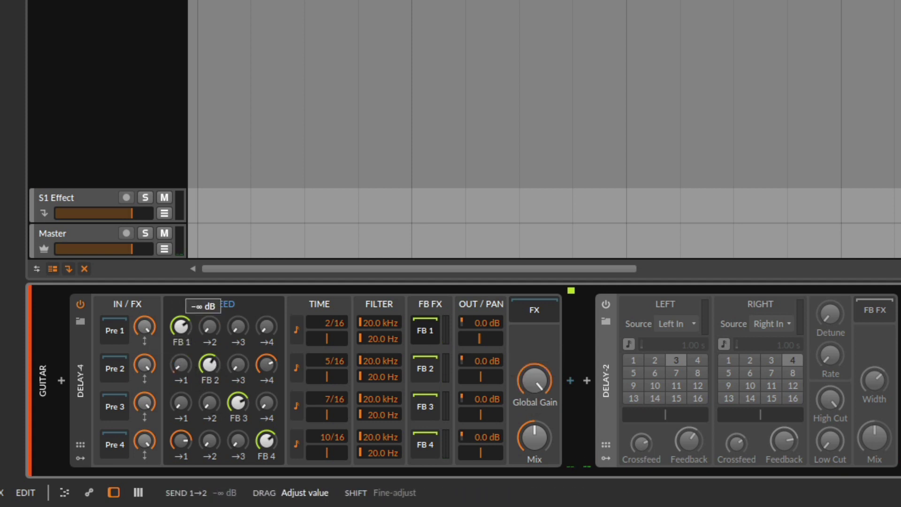
double_click(266, 365)
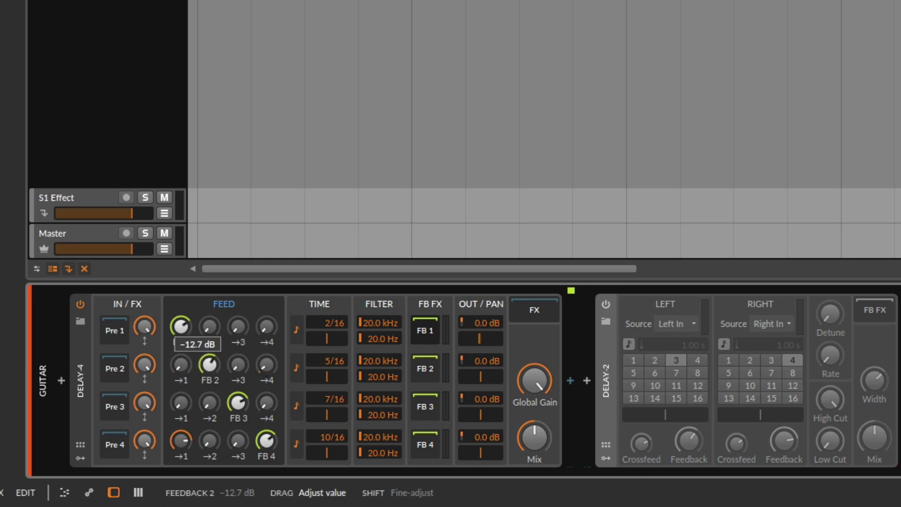
double_click(210, 364)
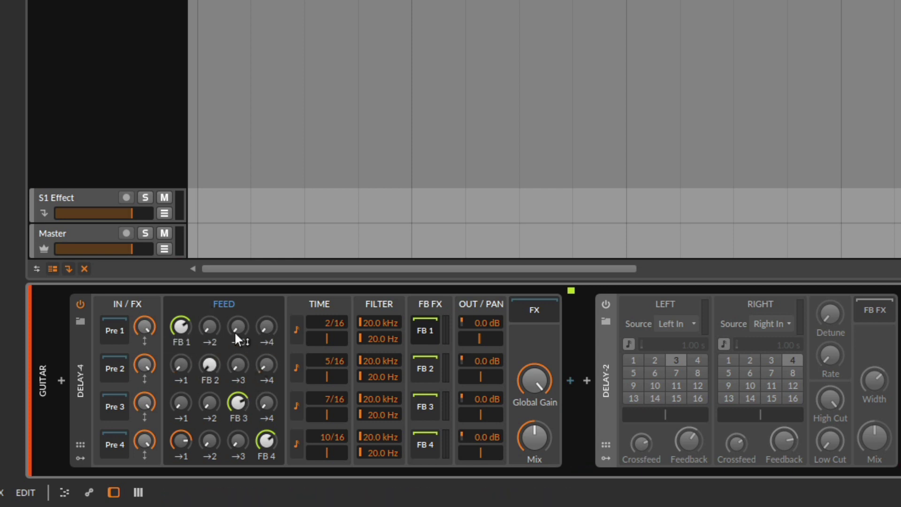
double_click(240, 397)
double_click(266, 440)
double_click(186, 439)
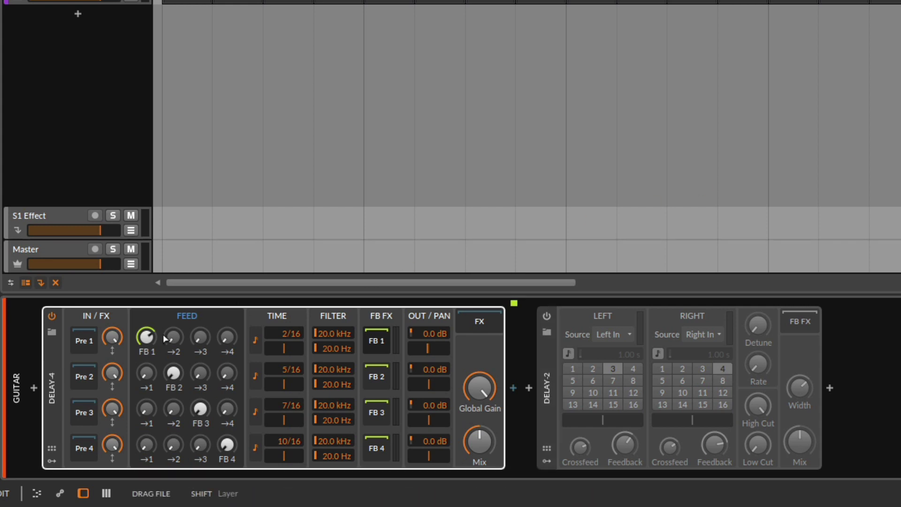
- Silence FB 1, set line 1's time to 4/16, audition, and turn Pre input gains down to -∞
mouse_move(149, 335)
mouse_down()
mouse_move(150, 366)
mouse_move(148, 334)
mouse_up()
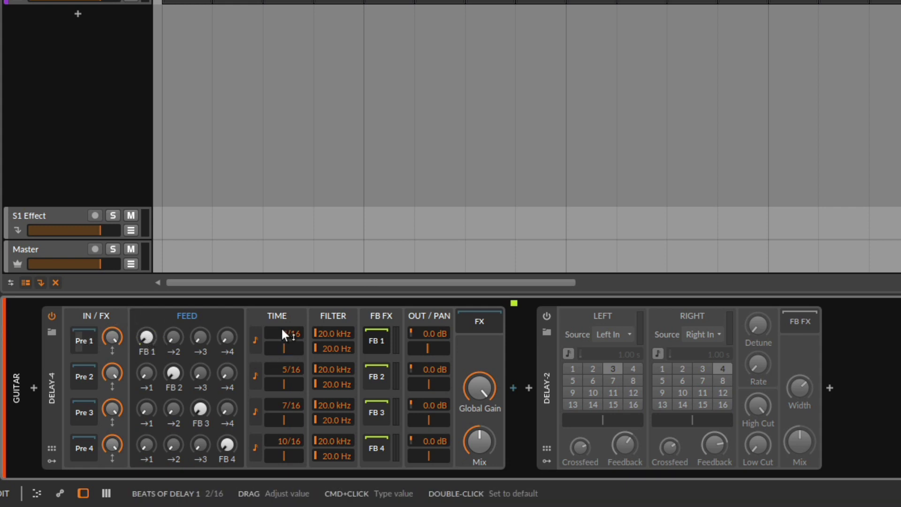
mouse_move(281, 328)
mouse_down()
mouse_move(281, 319)
mouse_move(281, 327)
mouse_up()
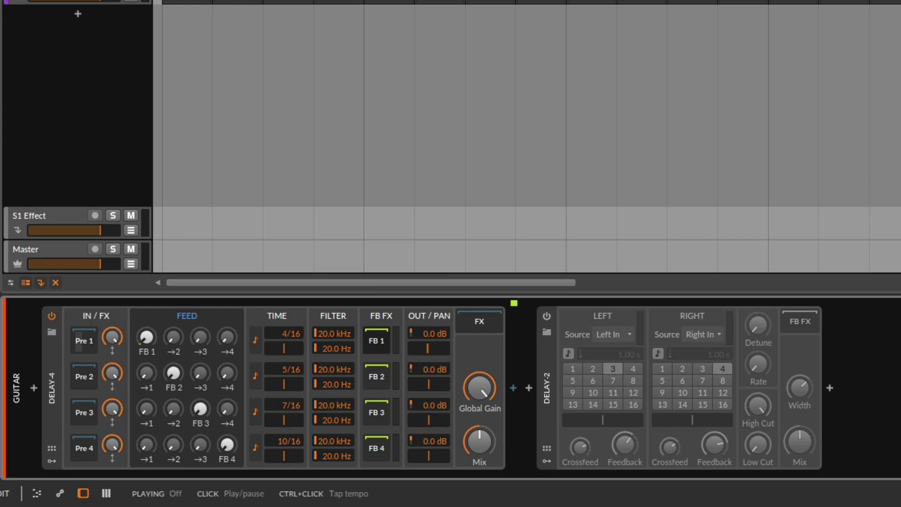
key(space)
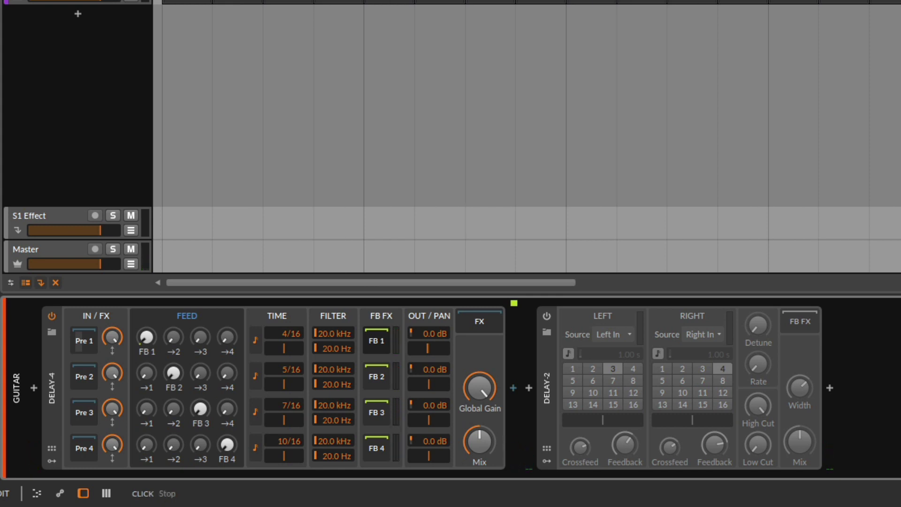
drag(103, 381, 117, 439)
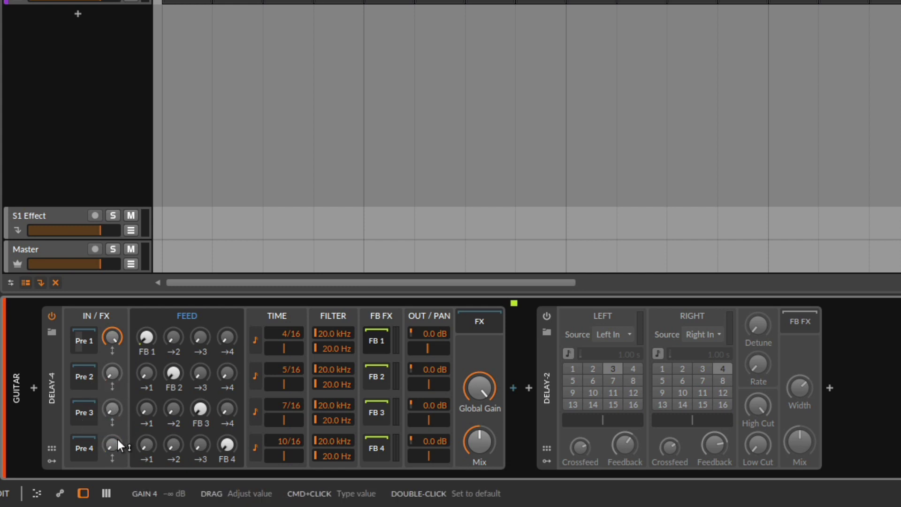
- In the Pre 1 chain, adjust Delay-4's mix and move EQ-5 band 1 toward 173 Hz
click(86, 339)
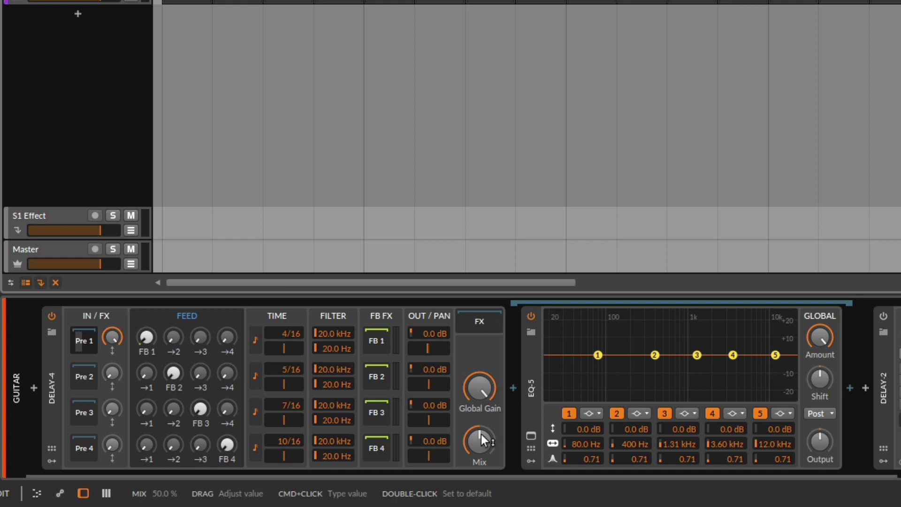
drag(479, 440, 483, 440)
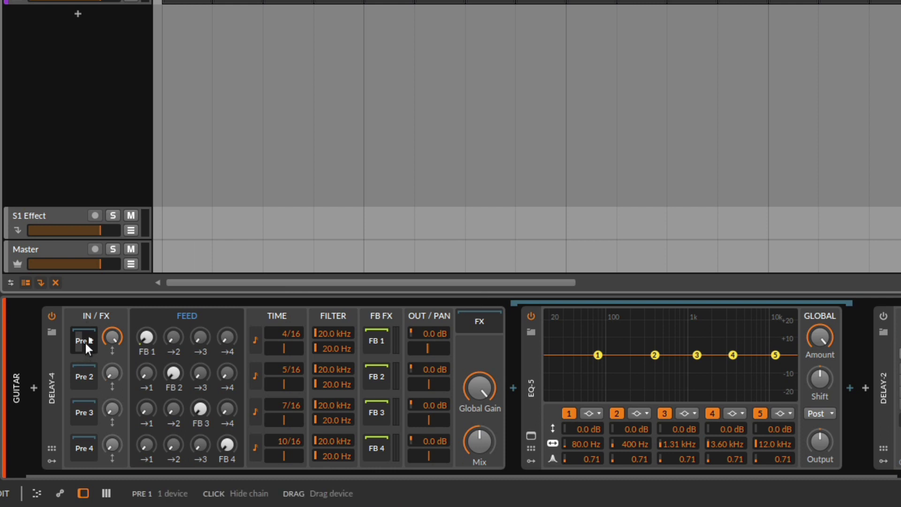
drag(601, 359, 625, 358)
- Make EQ-5 band 1 a 4-pole high-pass and band 5 a 4-pole low-pass
click(598, 410)
click(615, 445)
click(782, 413)
click(796, 445)
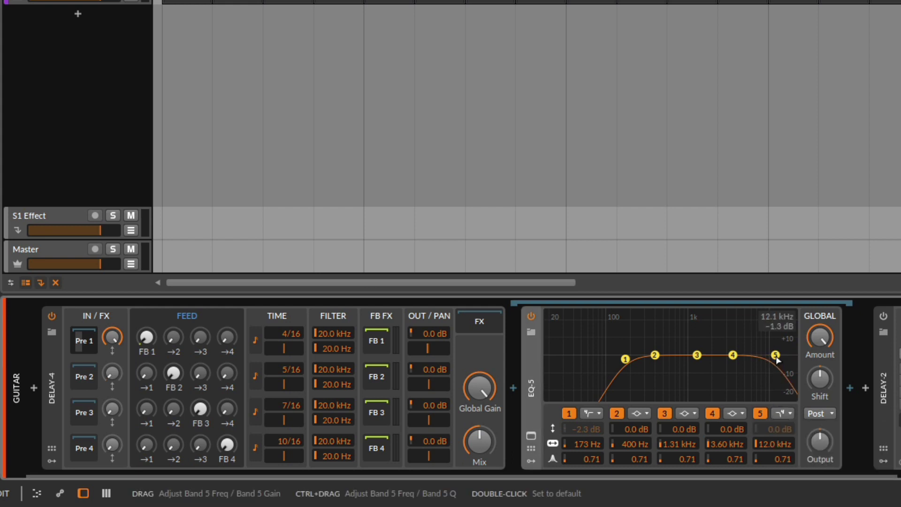
- Lower the EQ-5 Band 5 low-pass to 2.12 kHz, audition it, and try it in FB 1's chain
drag(775, 359, 710, 362)
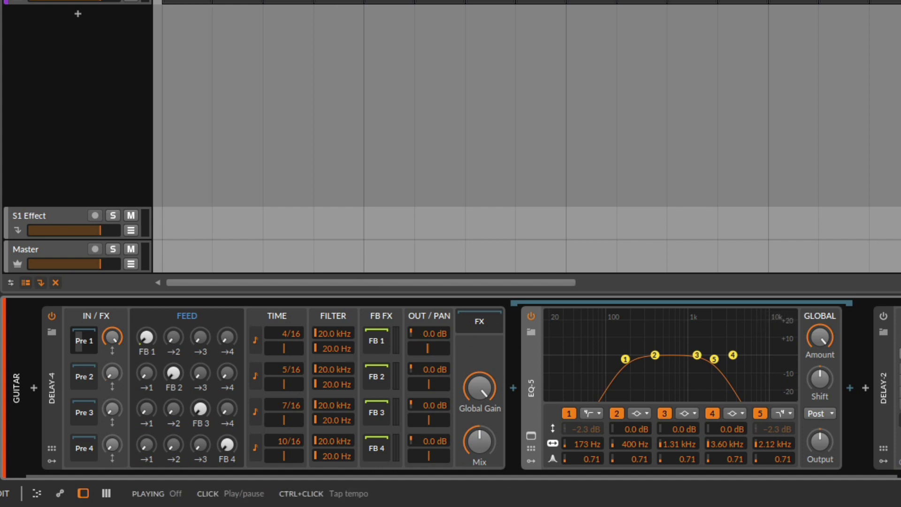
key(space)
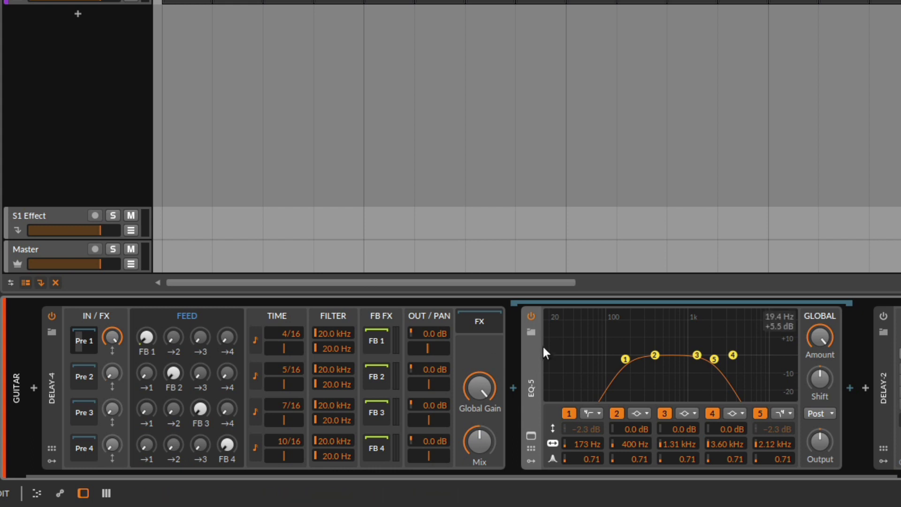
drag(535, 359, 372, 341)
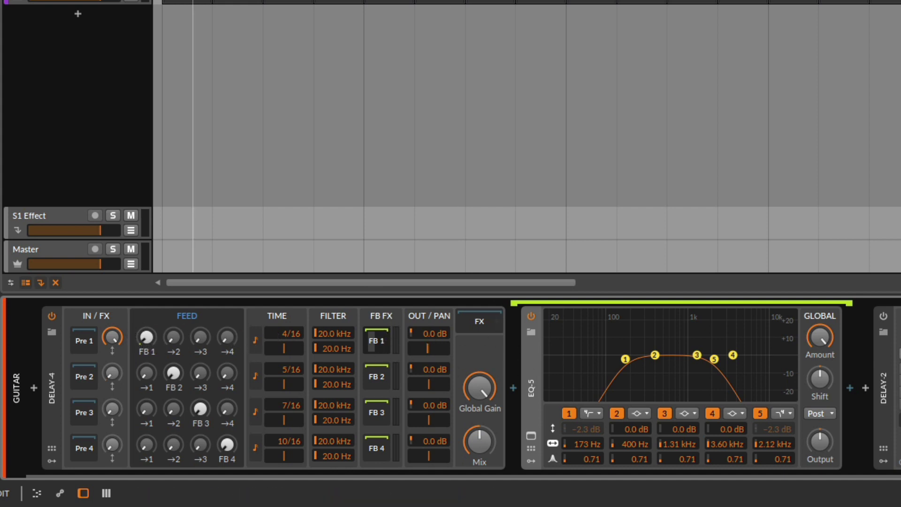
key(space)
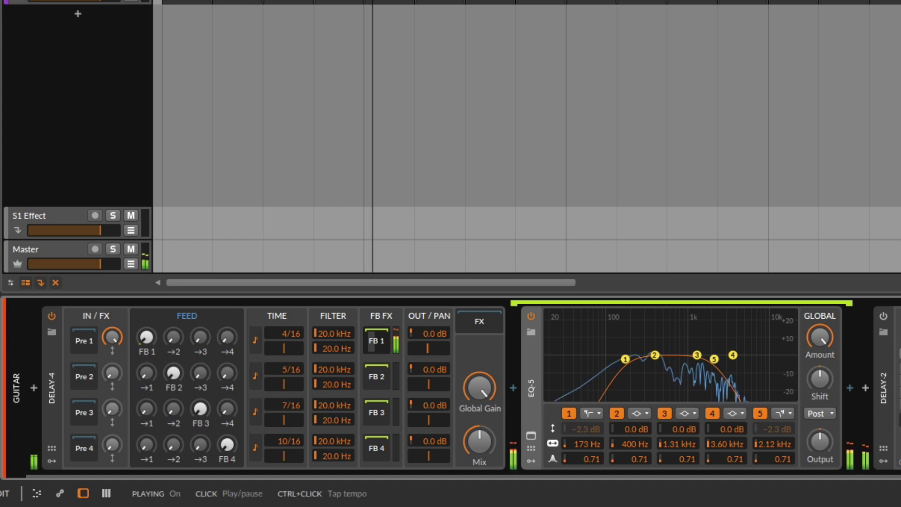
- Replay the loop and move the EQ-5 into Delay-4's FX chain
key(space)
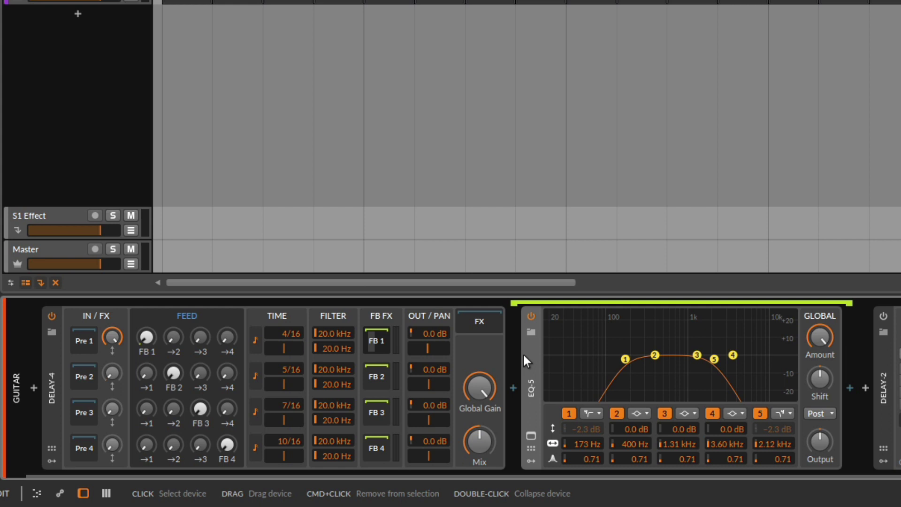
key(space)
key(space)
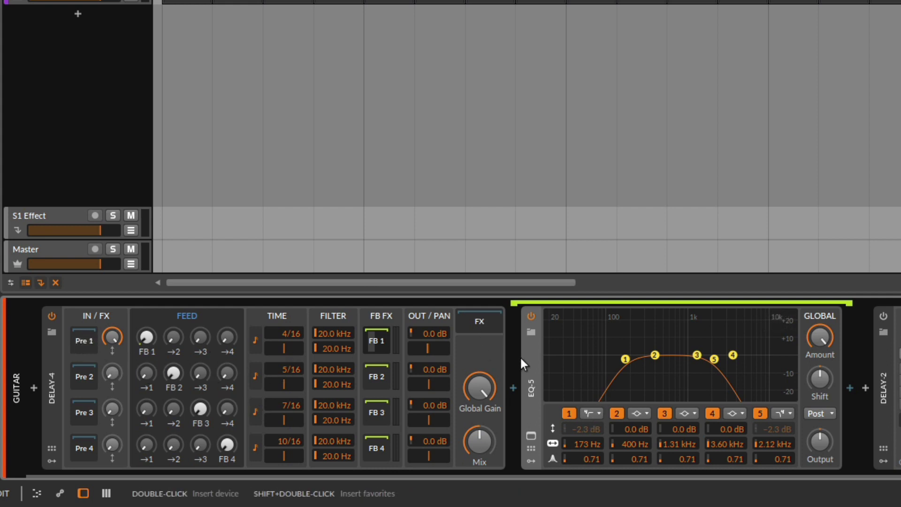
drag(535, 356, 485, 320)
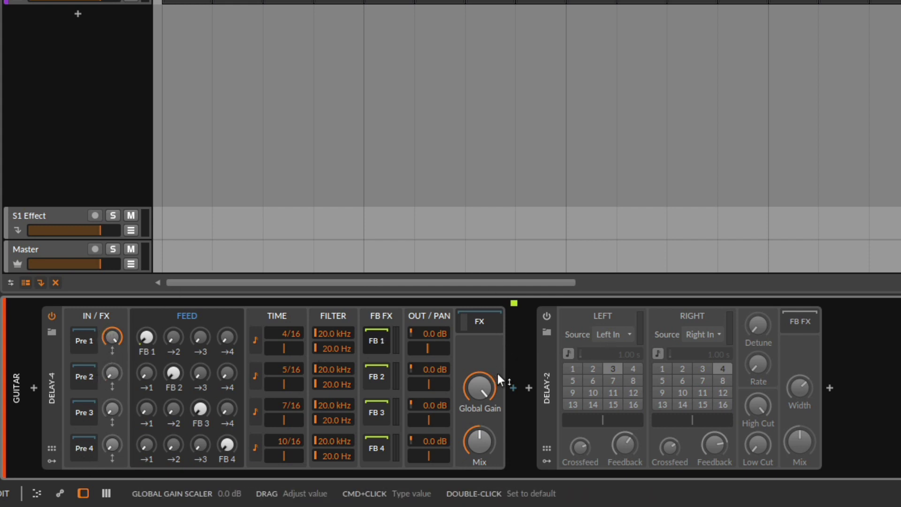
- Delete Delay-2, reset Pre 3 and Pre 4 gains, and pan line 2 left and line 3 right
key(Delete)
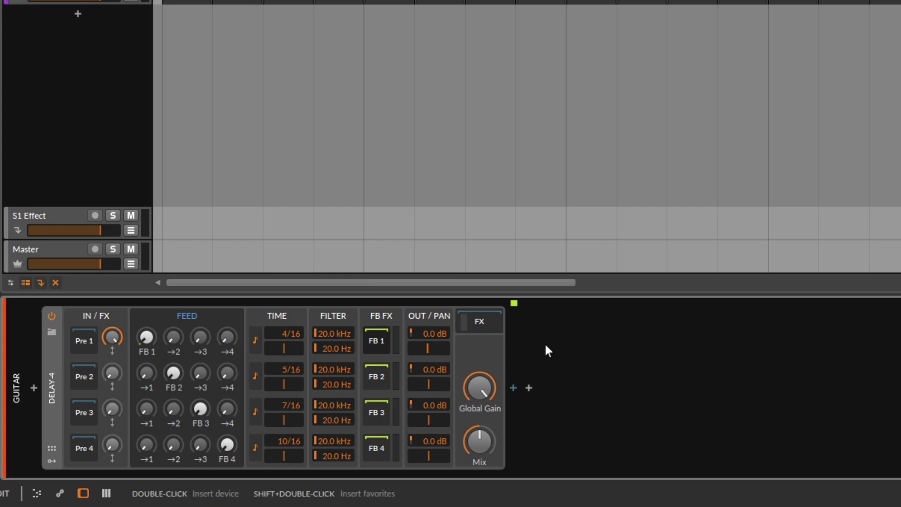
double_click(111, 412)
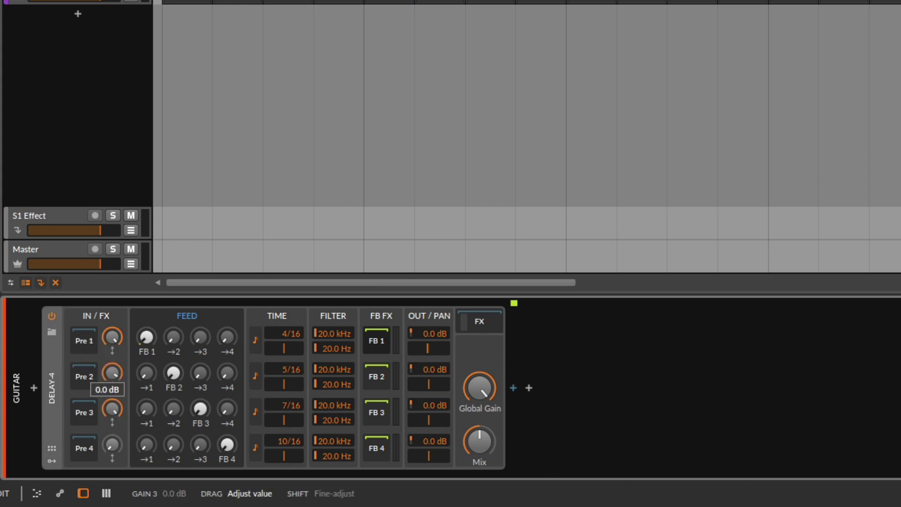
double_click(115, 448)
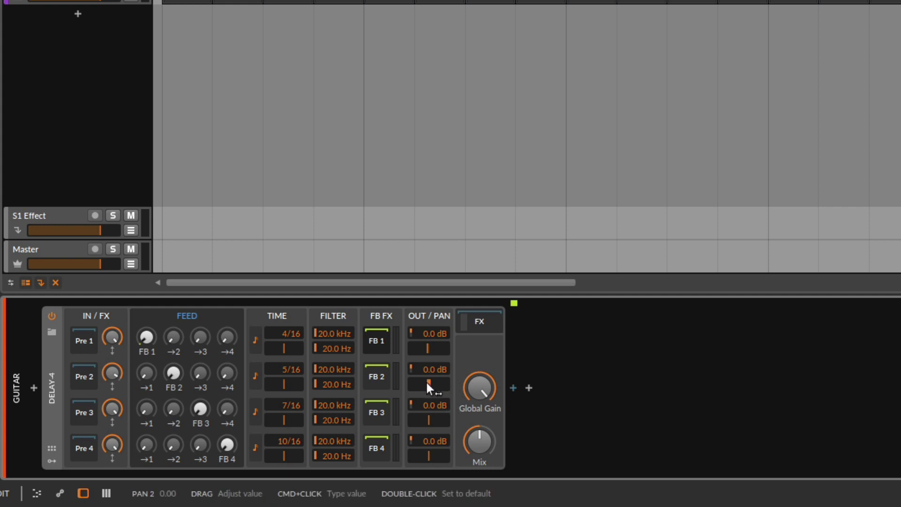
drag(426, 383, 398, 385)
drag(440, 413, 447, 421)
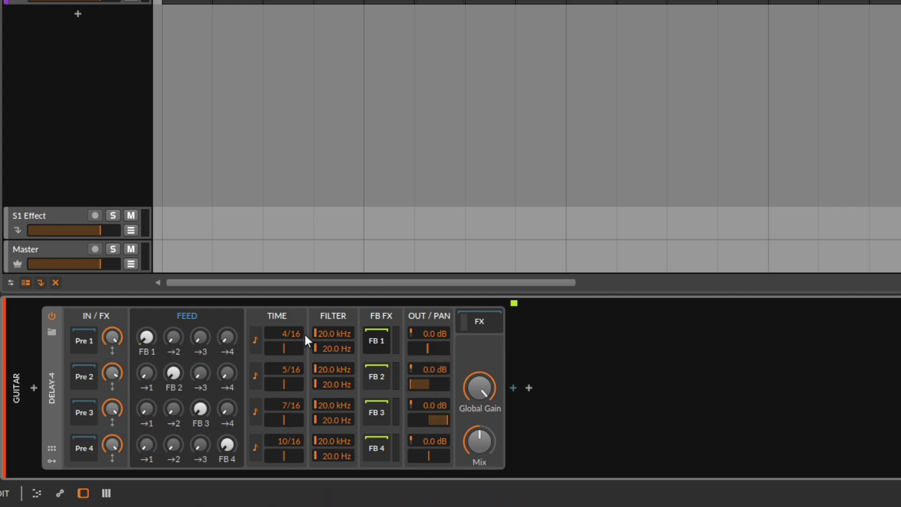
- Raise FB 1, FB 3 and FB 4 feedback (line 4 to about -11.8 dB) and add cross-feed
drag(147, 338, 147, 326)
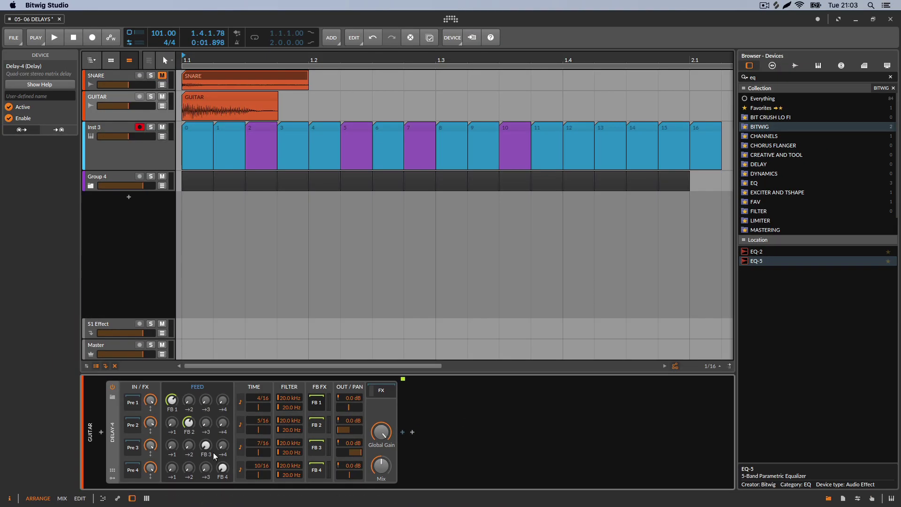
drag(206, 447, 206, 440)
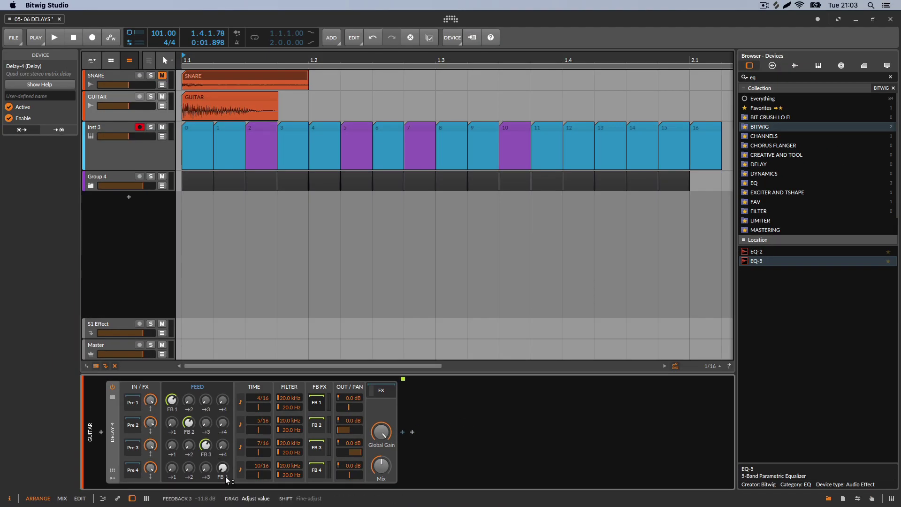
drag(223, 472, 222, 475)
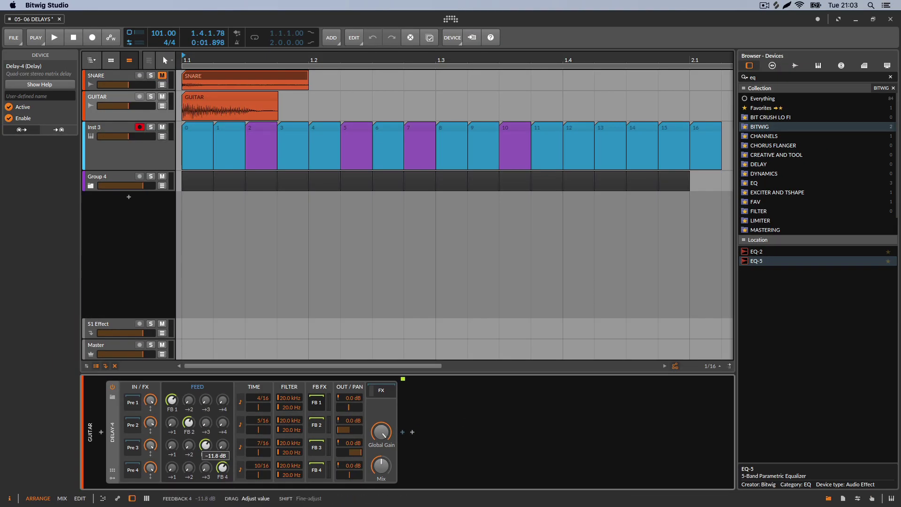
drag(189, 399, 223, 444)
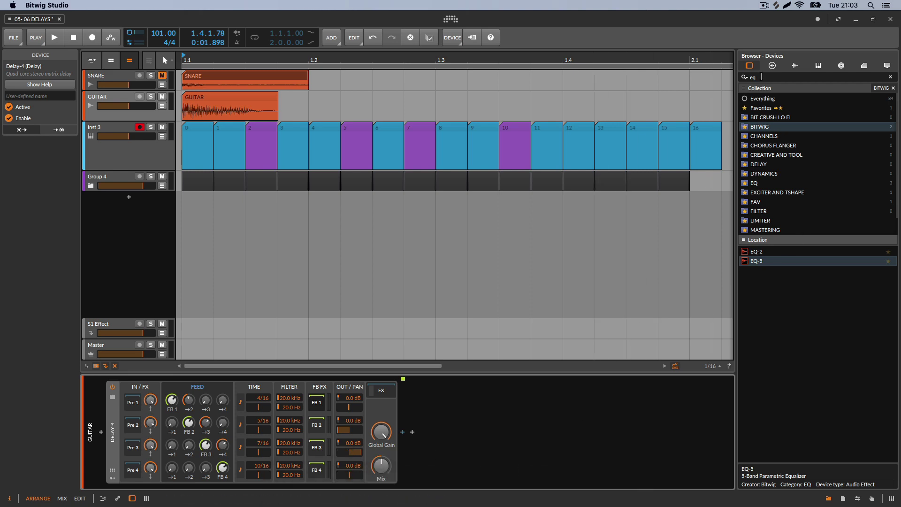
- Clear the 'flan' search from the device browser field
click(800, 261)
text(flan)
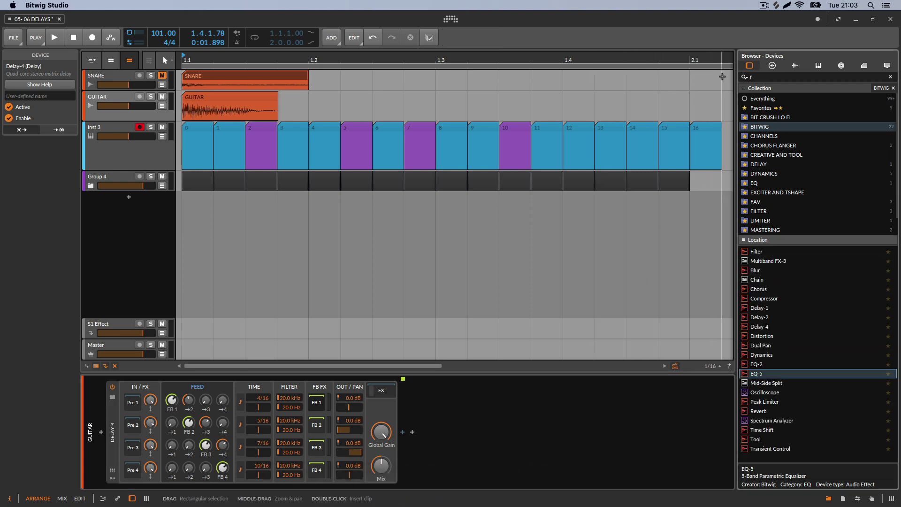
double_click(751, 78)
key(BackSpace)
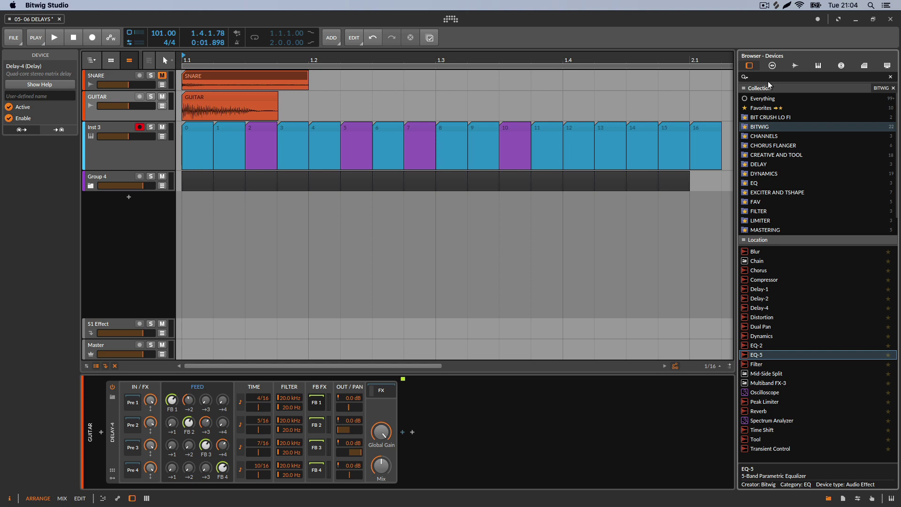
- Search 'chor', 'dis' and 'flange' to load Chorus, Distortion and Flanger into FB 1, FB 2 and FB 3
text(chor)
key(Return)
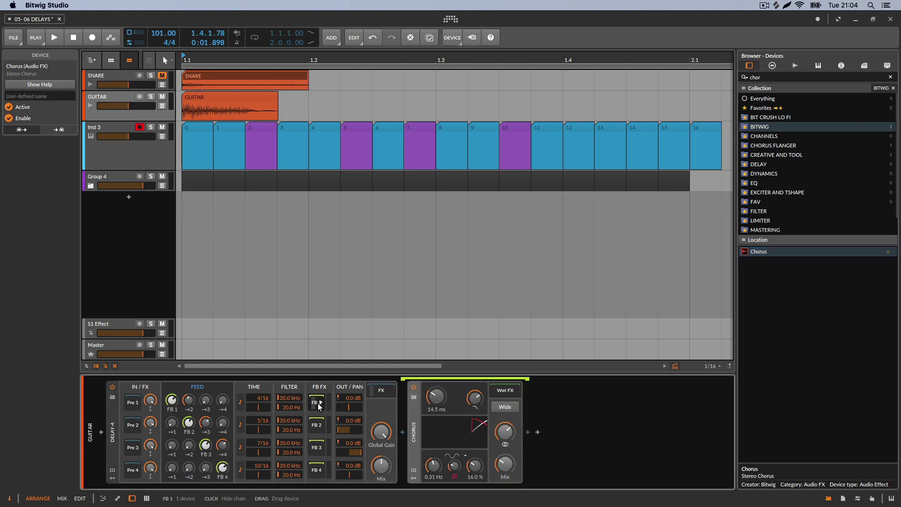
text(dis)
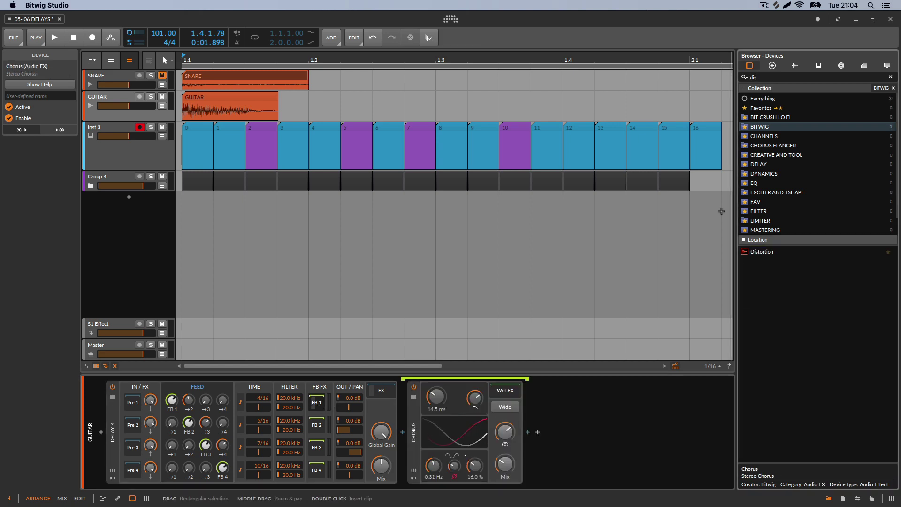
click(769, 252)
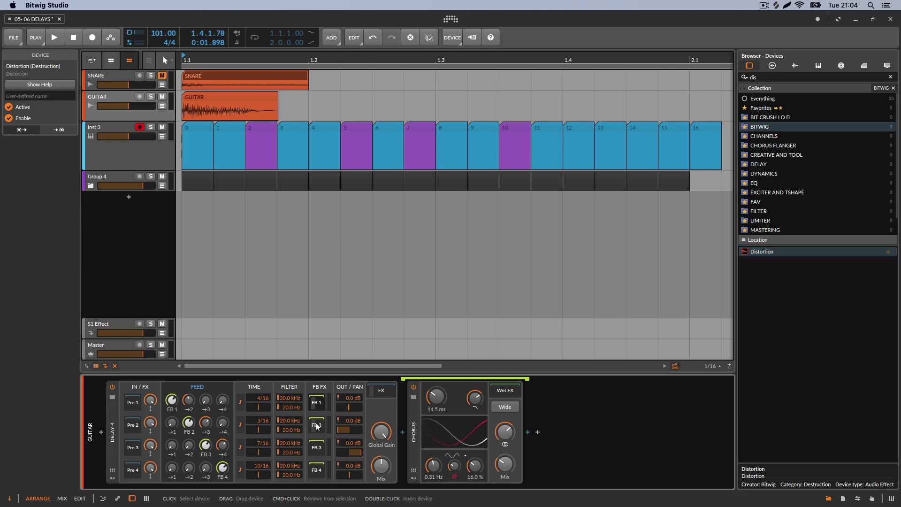
click(756, 77)
text(flange)
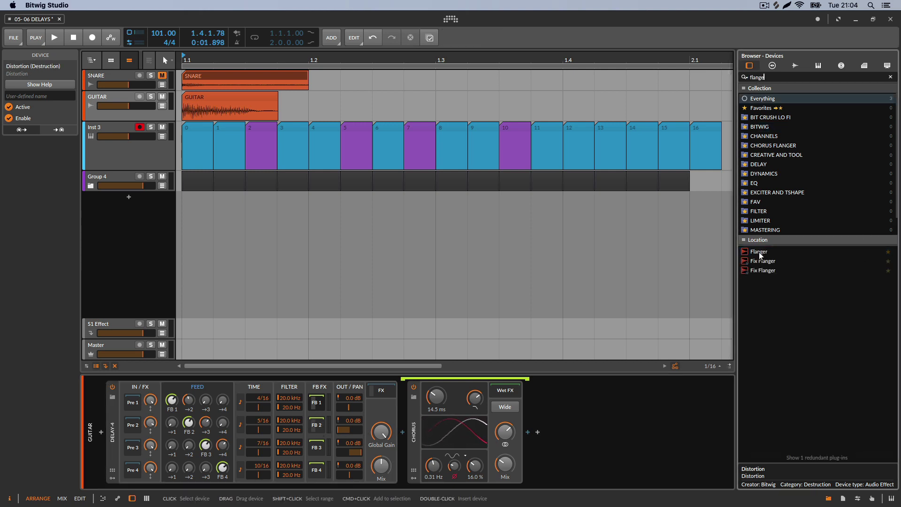
click(760, 253)
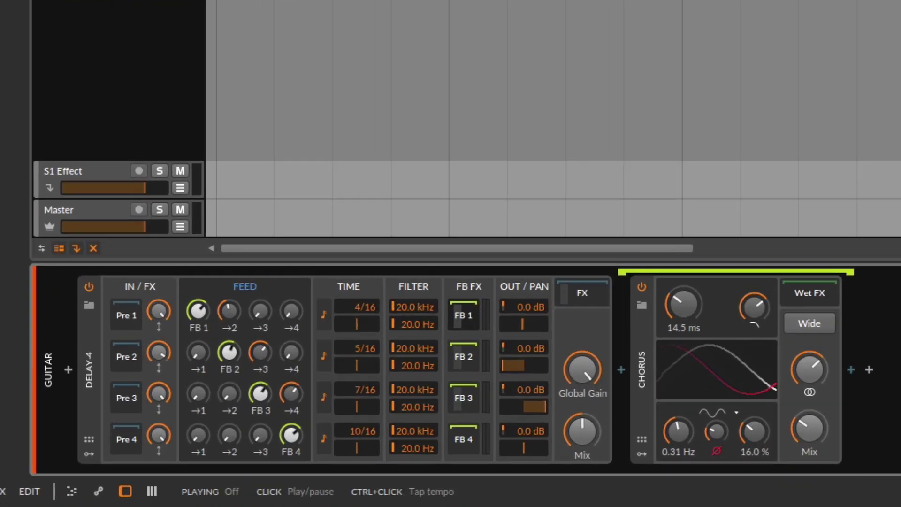
- During playback, turn FB 1–4 feedback and the 1→2, 2→3, 3→4 cross-feed sends to minimum
key(space)
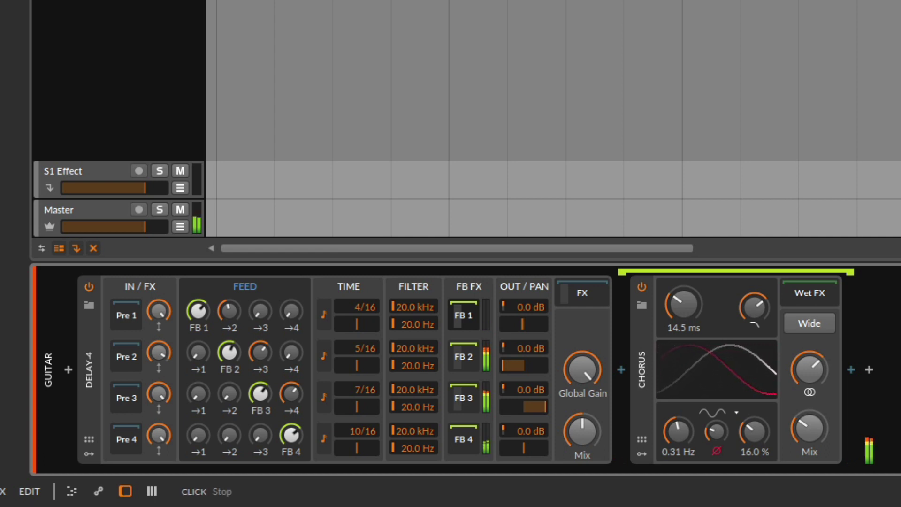
double_click(199, 310)
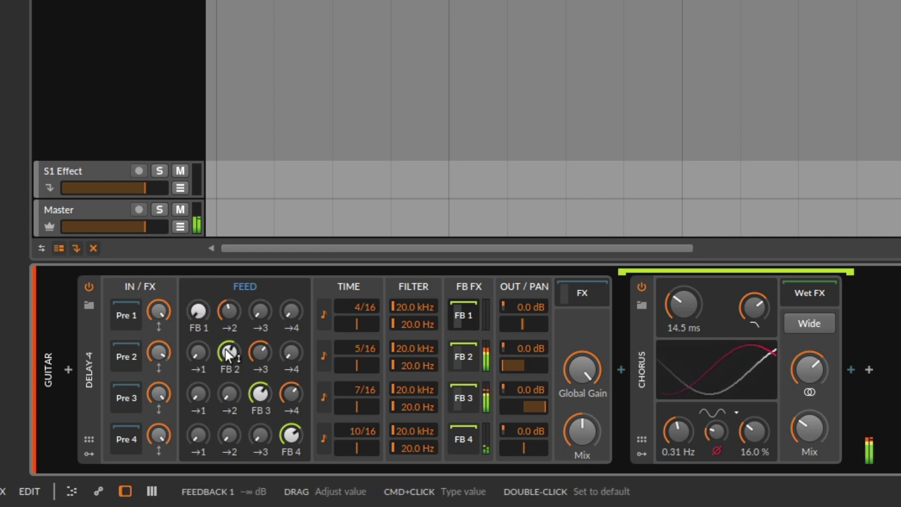
mouse_move(225, 347)
mouse_down()
mouse_move(224, 370)
mouse_move(247, 398)
mouse_move(229, 349)
mouse_up()
drag(260, 394, 267, 401)
drag(291, 434, 291, 465)
drag(266, 371, 267, 403)
drag(289, 371, 289, 403)
drag(237, 303, 225, 333)
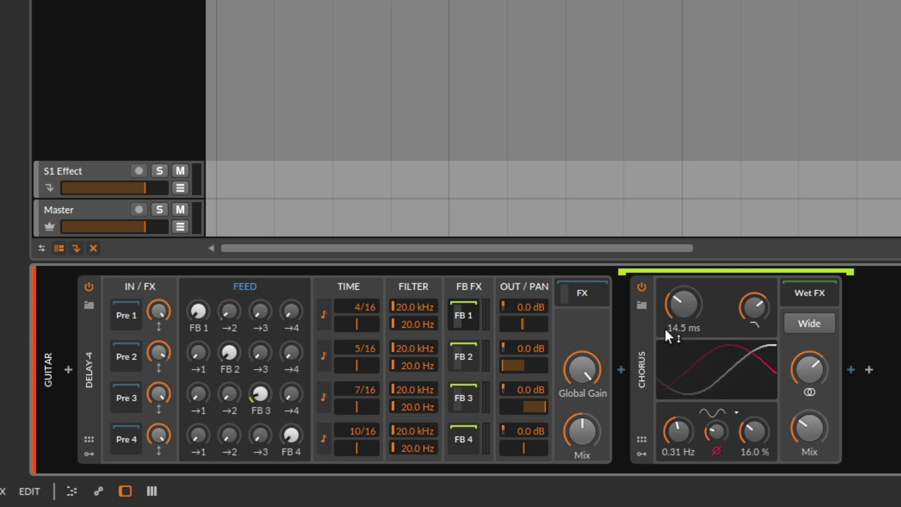
- Delete the Chorus from FB 1 and the Flanger from FB 3, keeping Distortion in FB 2
click(641, 331)
key(Delete)
click(471, 356)
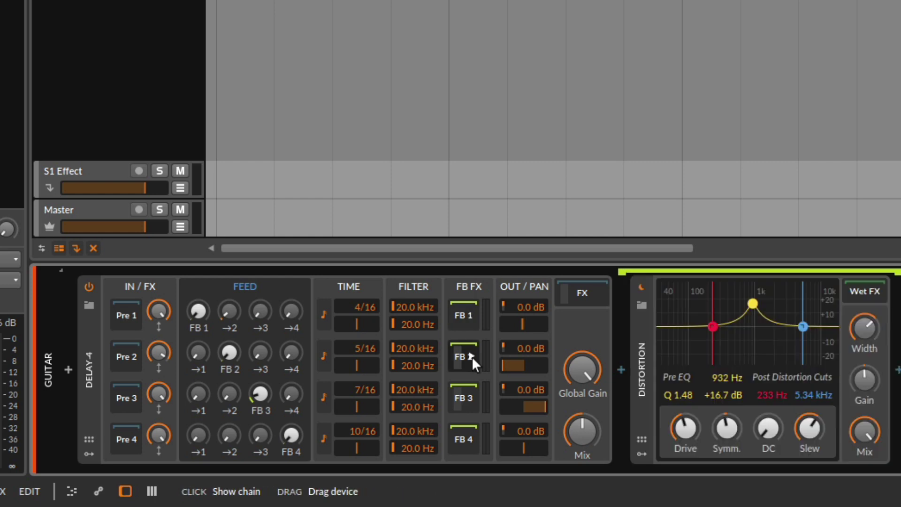
click(472, 390)
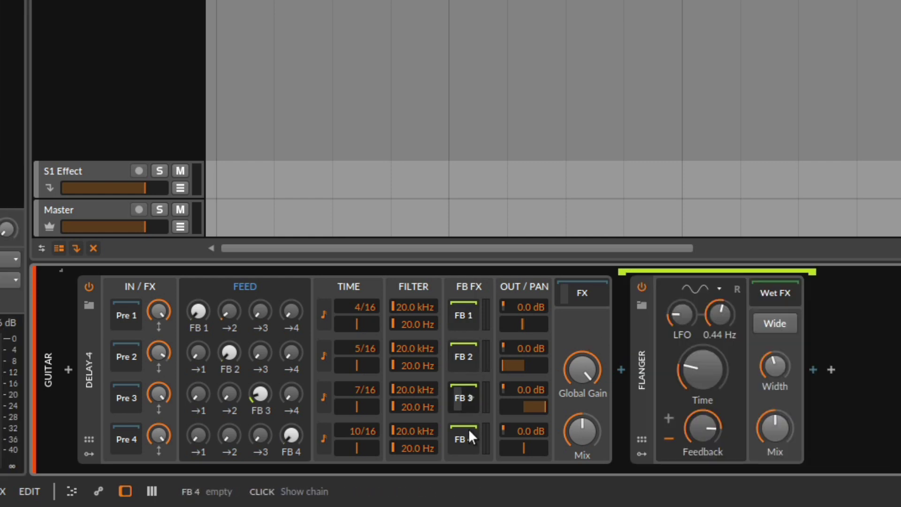
click(642, 331)
key(Delete)
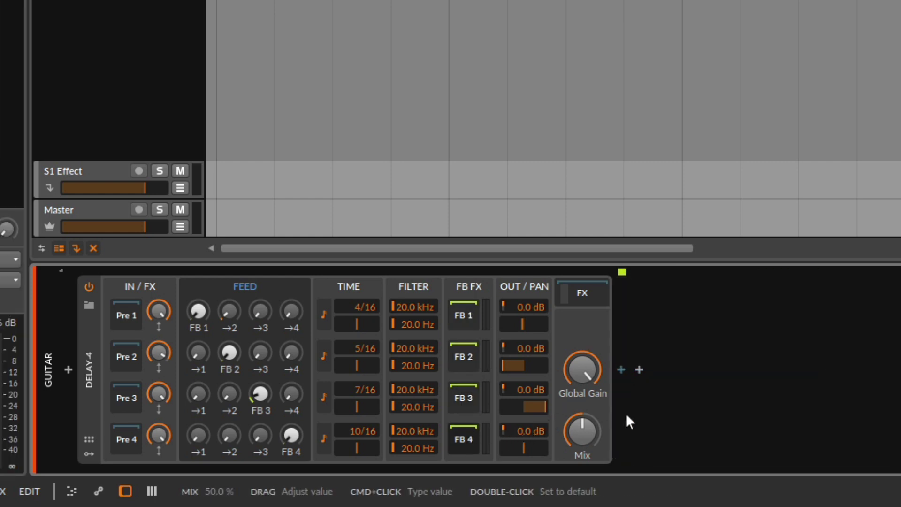